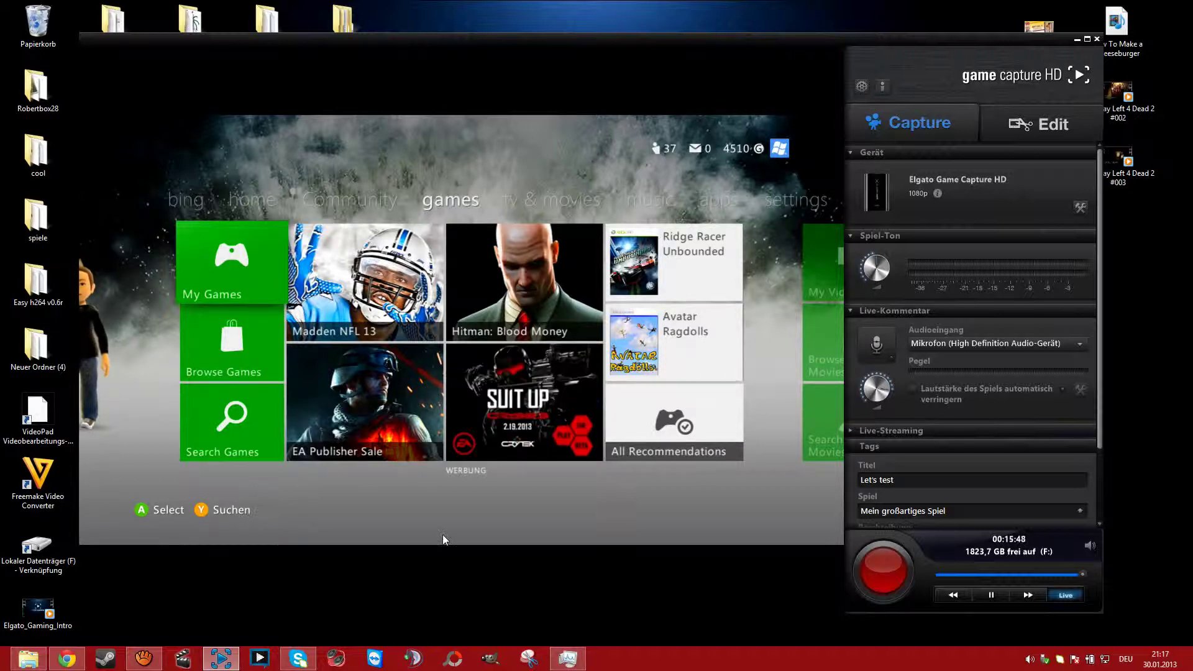
Examine the general settings and the folder selection for the library's storage location on drive F:\, then dismiss the settings without saving
left_click(862, 86)
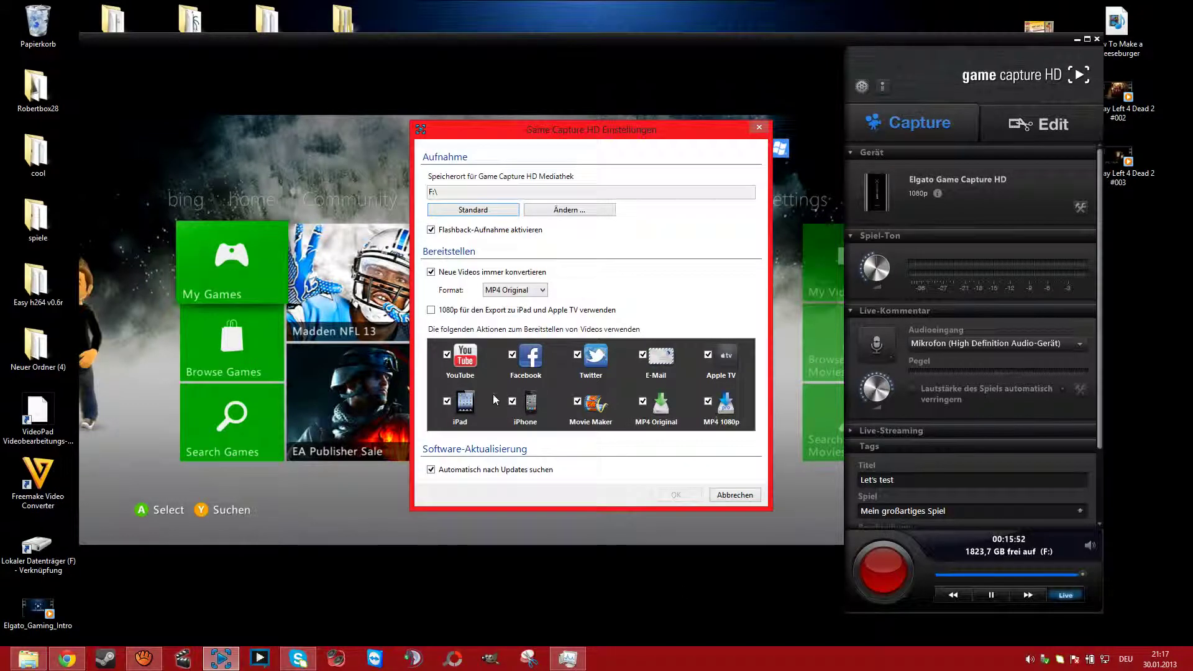
left_click(568, 210)
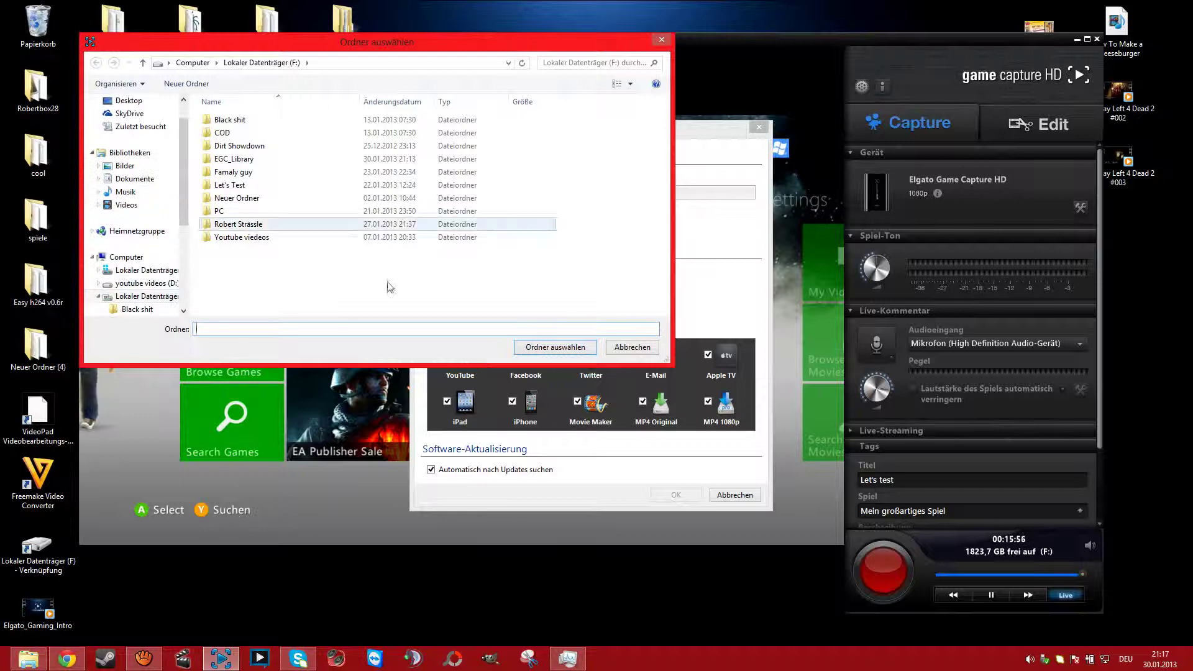
left_click(557, 346)
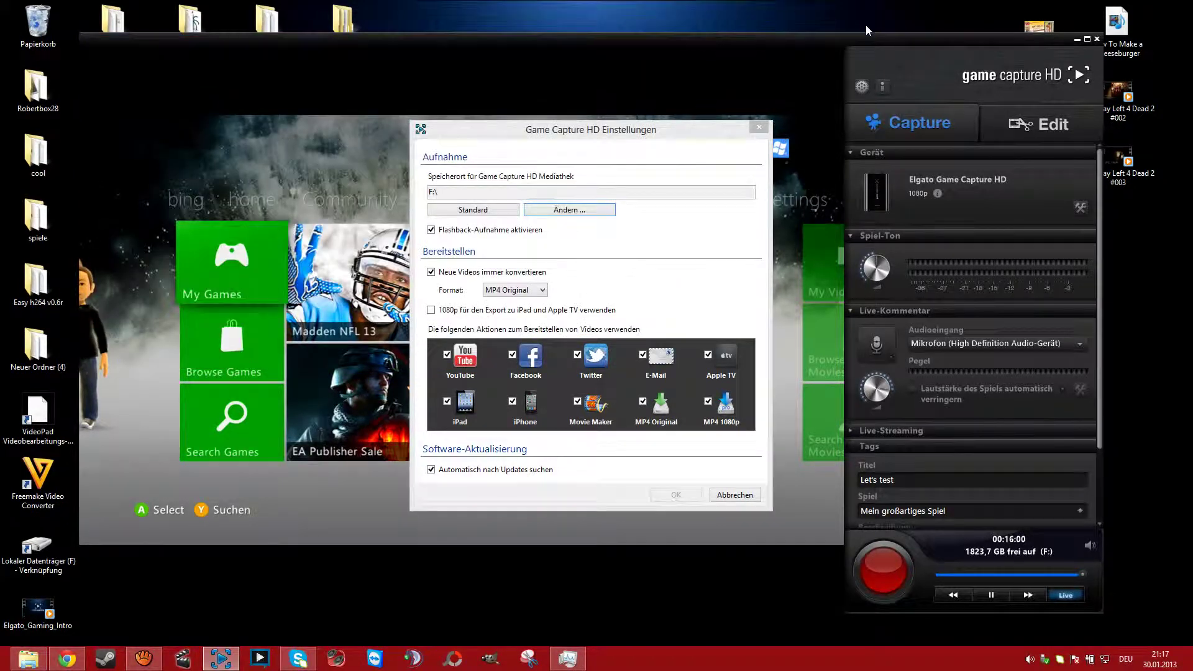
left_click(912, 131)
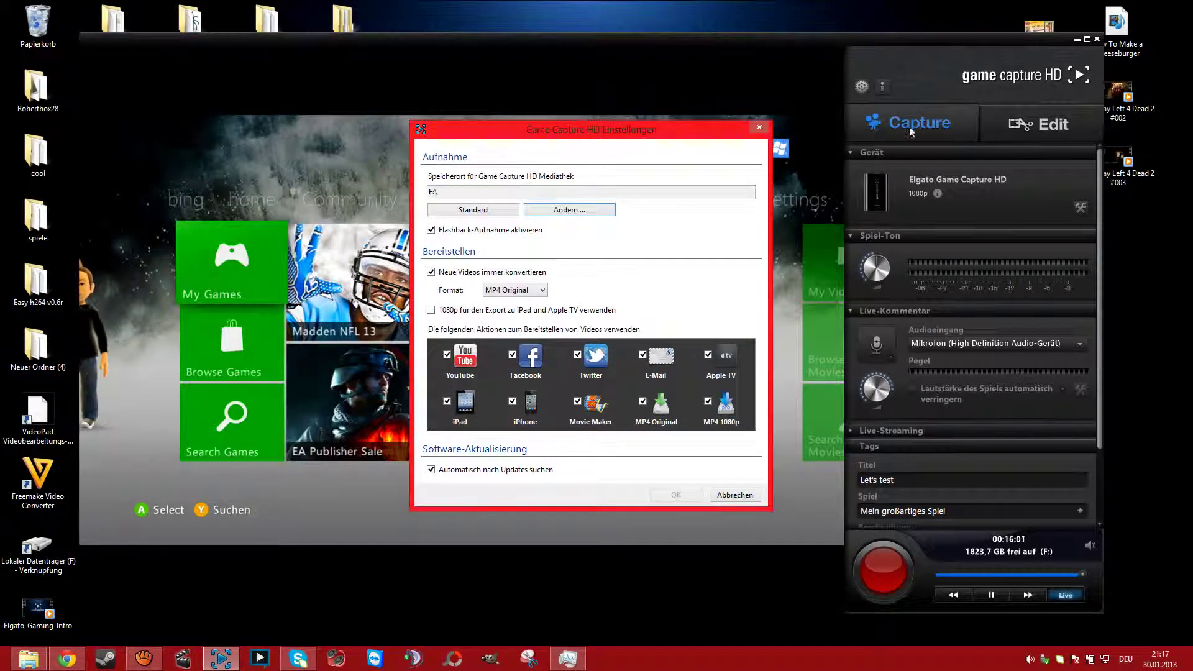
left_click(734, 495)
Reposition the capture window on the desktop and review the general settings again, dismissing them without changes
left_click_drag(581, 42, 616, 127)
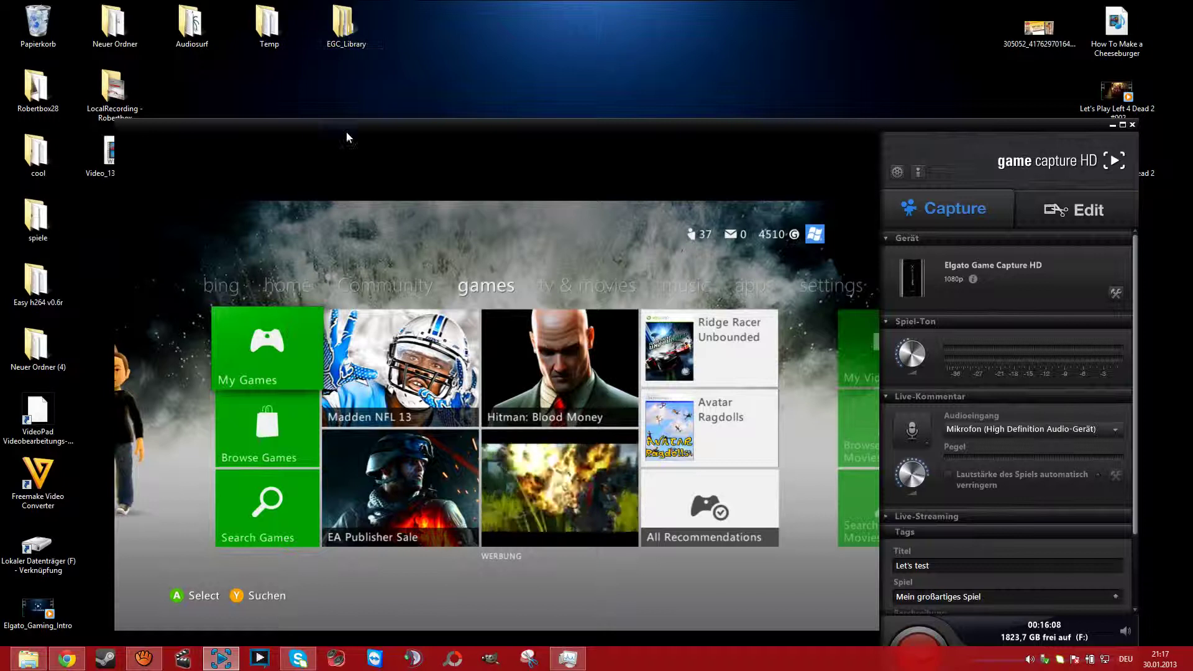
left_click_drag(517, 122, 490, 64)
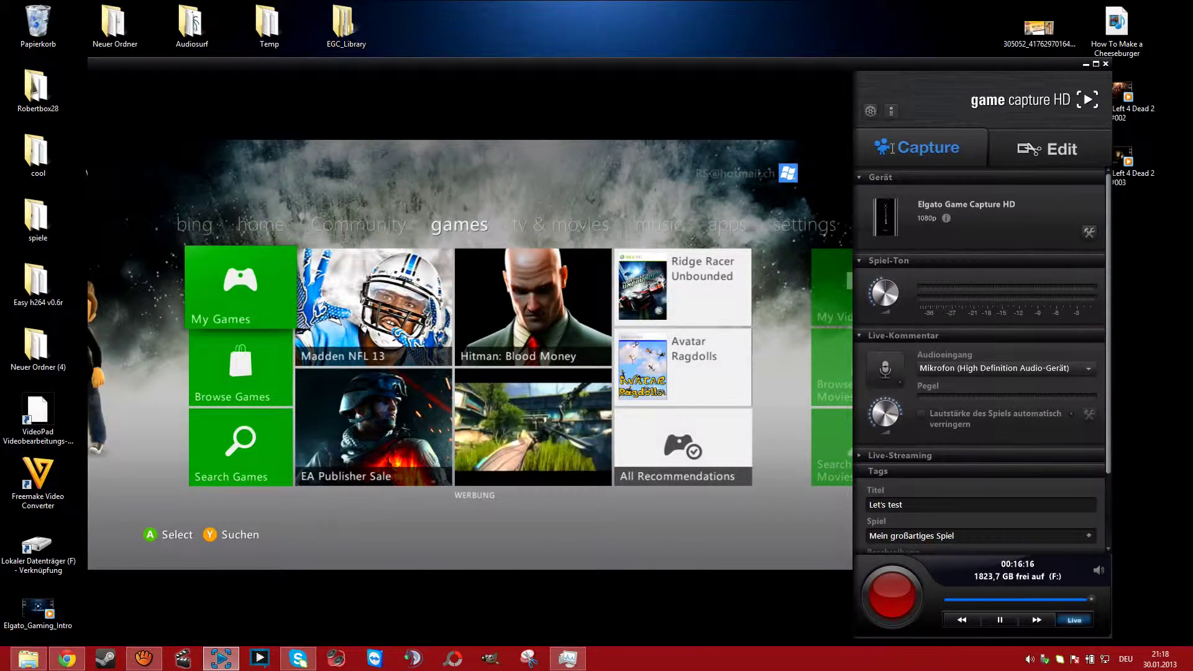
left_click(871, 110)
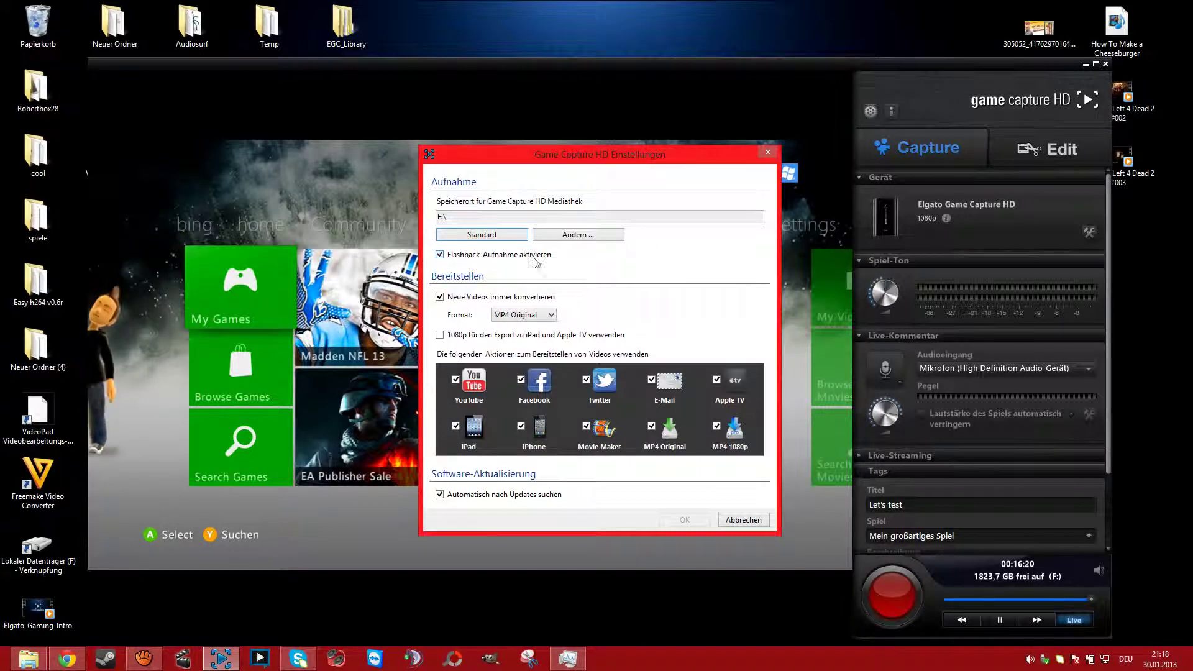
left_click(730, 520)
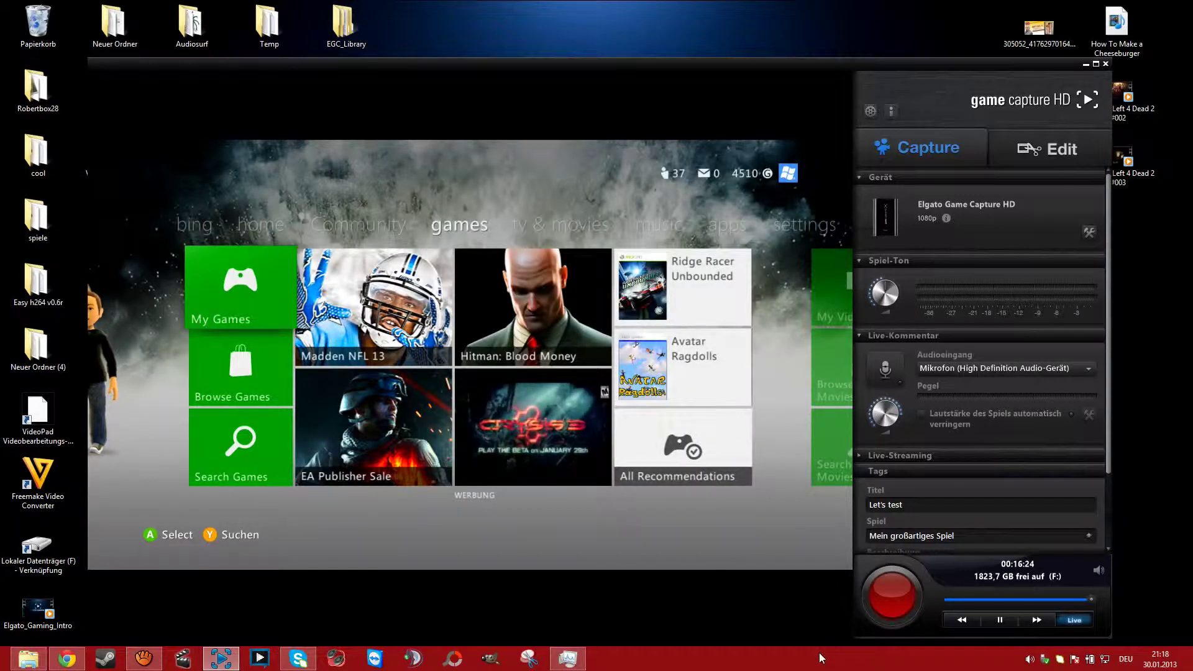
left_click_drag(932, 65, 923, 53)
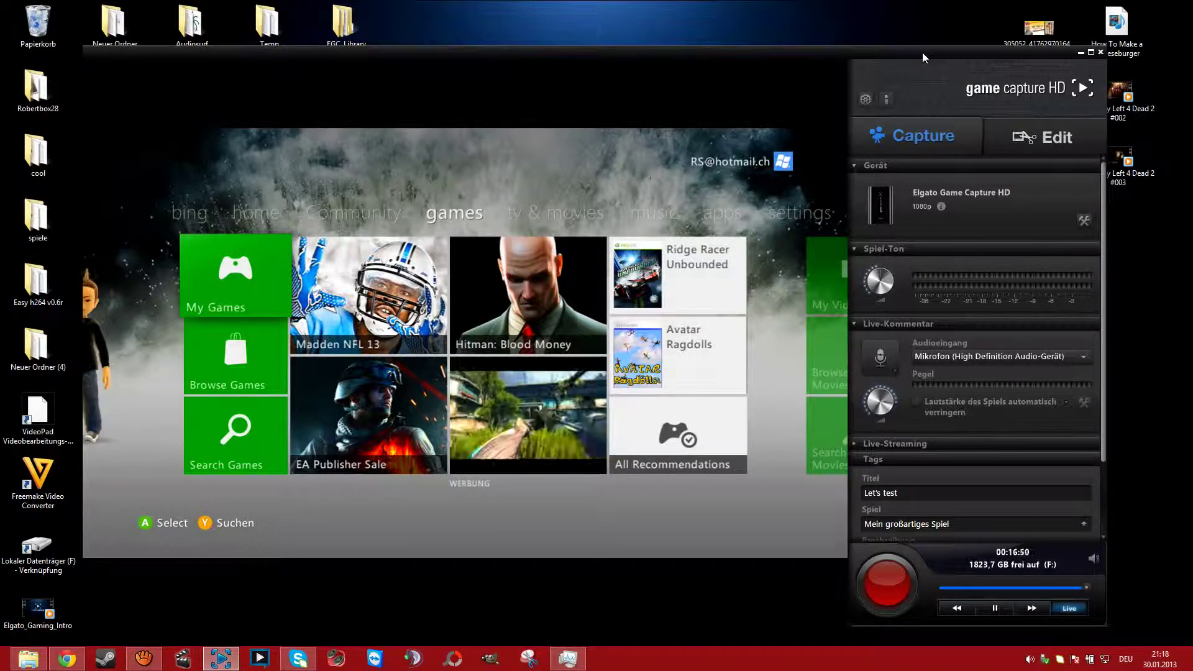
Return to the end of the timeline, stop the test recording, and pause the live preview
left_click(1068, 587)
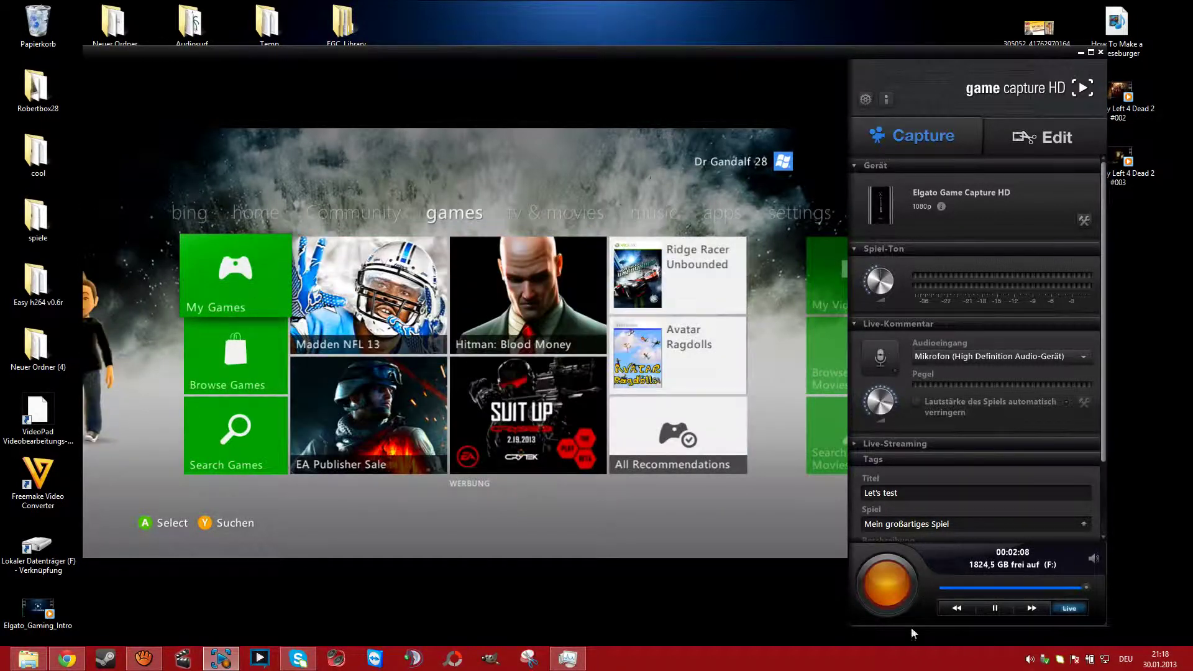
left_click(890, 585)
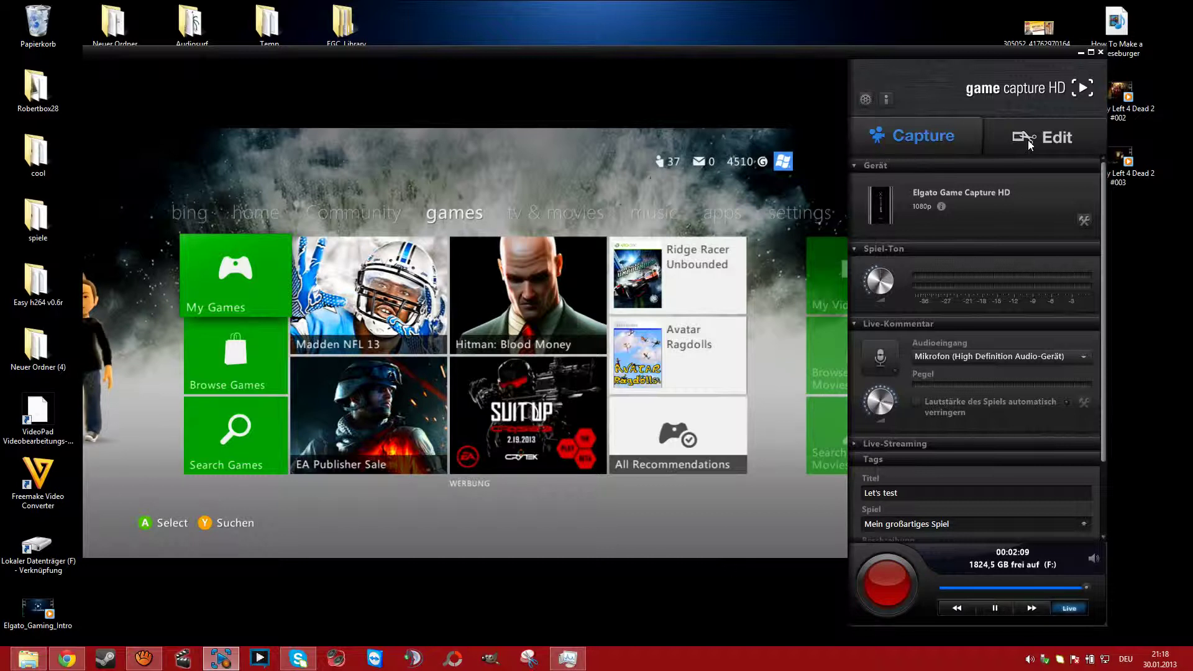
left_click(995, 603)
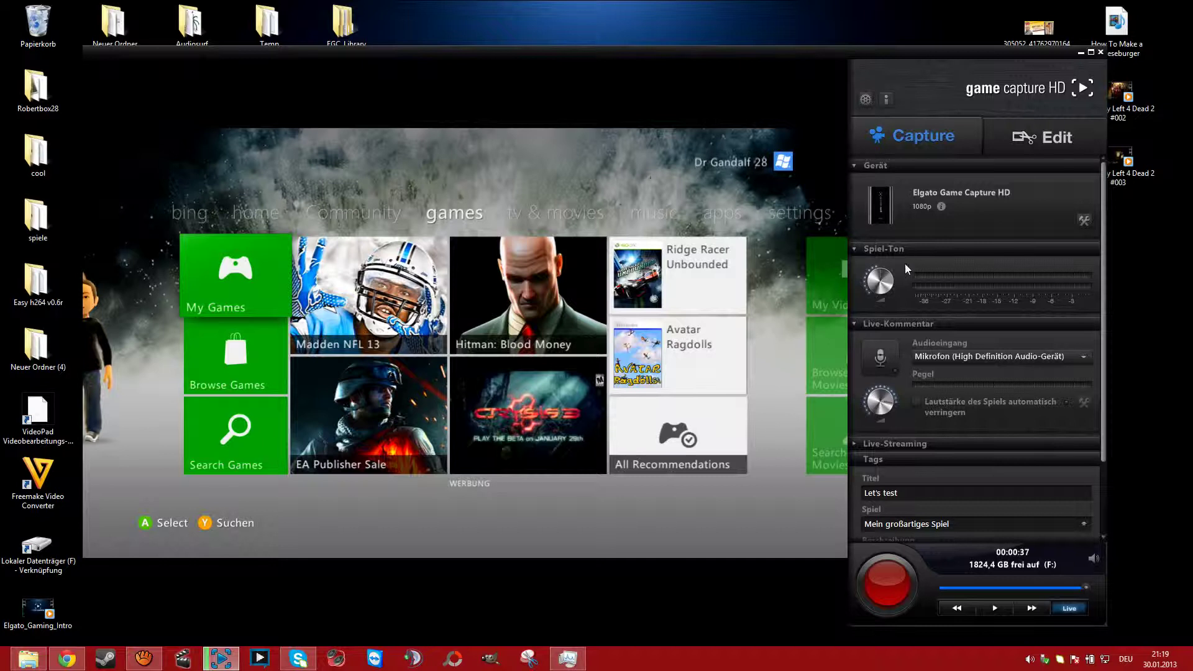
Test the live commentary microphone by turning it on and off, and review the title, game, description and tags fields
left_click(879, 357)
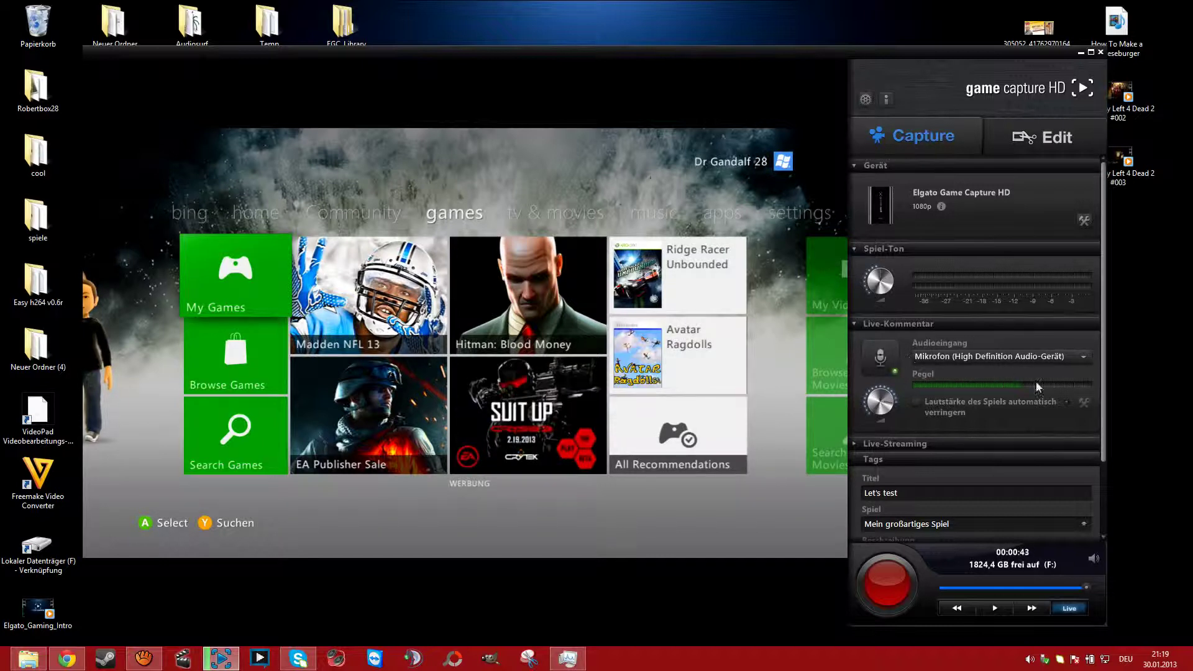
left_click(880, 358)
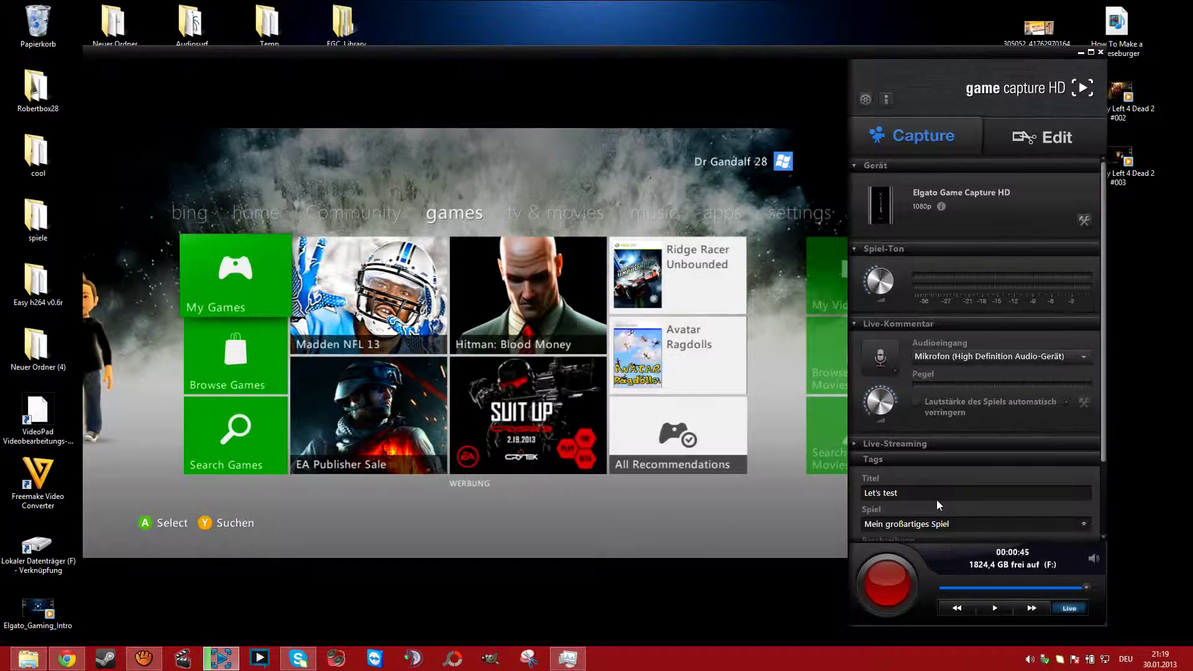
scroll(938, 500, "down", 2)
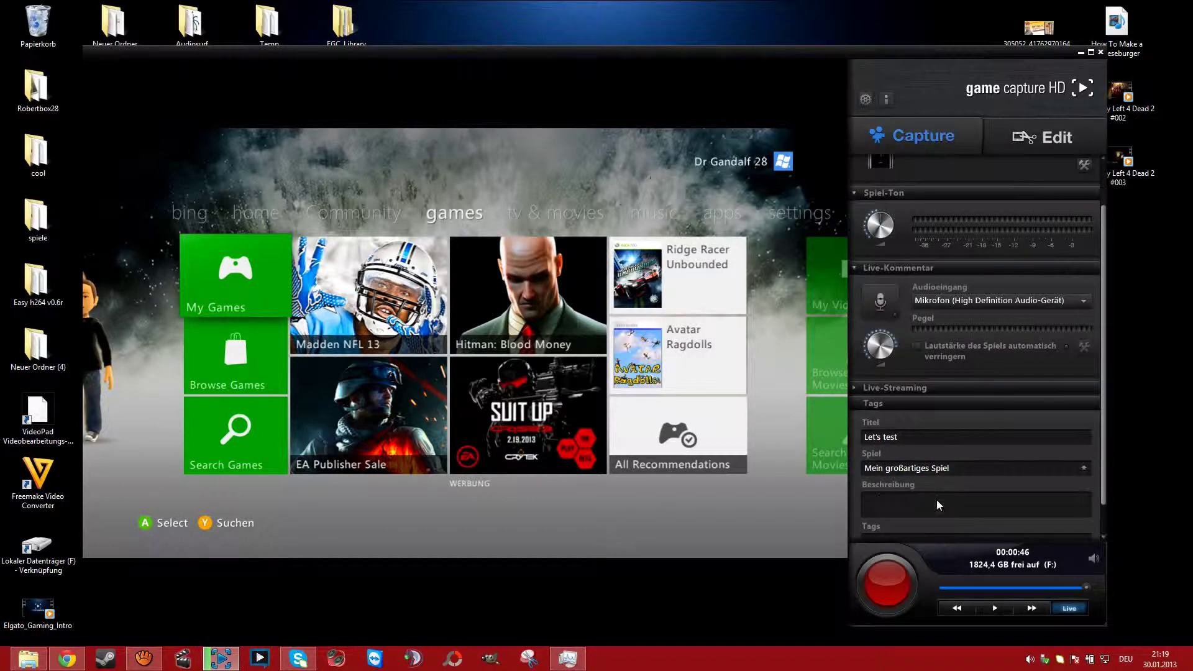
scroll(937, 500, "down", 2)
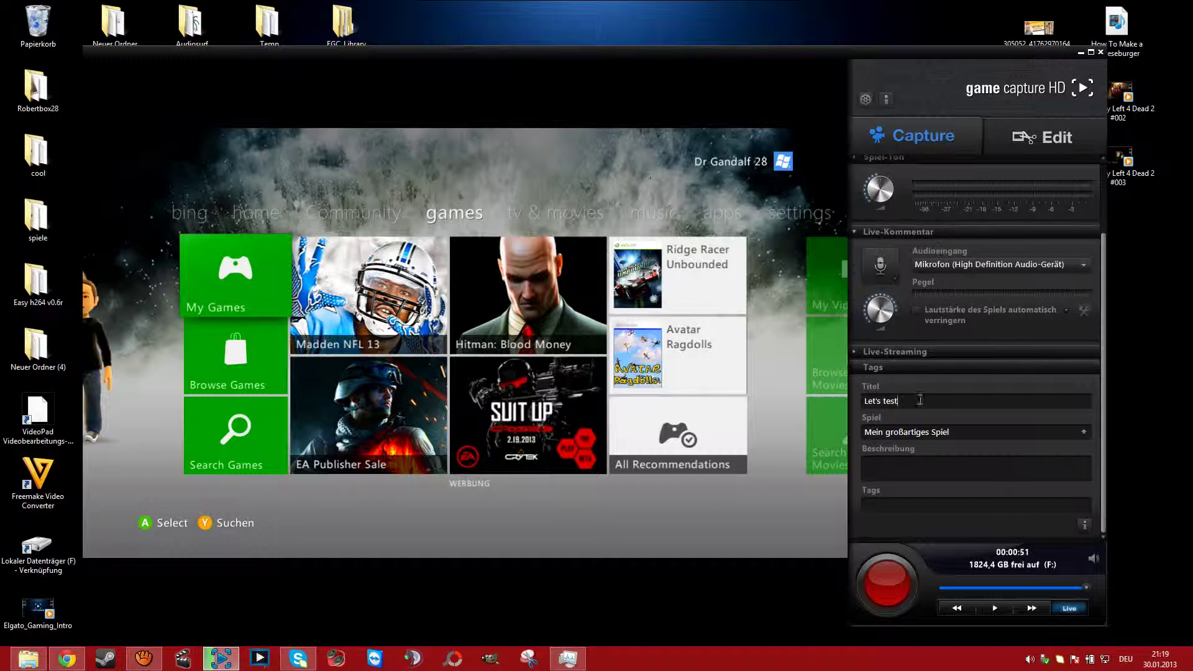
left_click(999, 432)
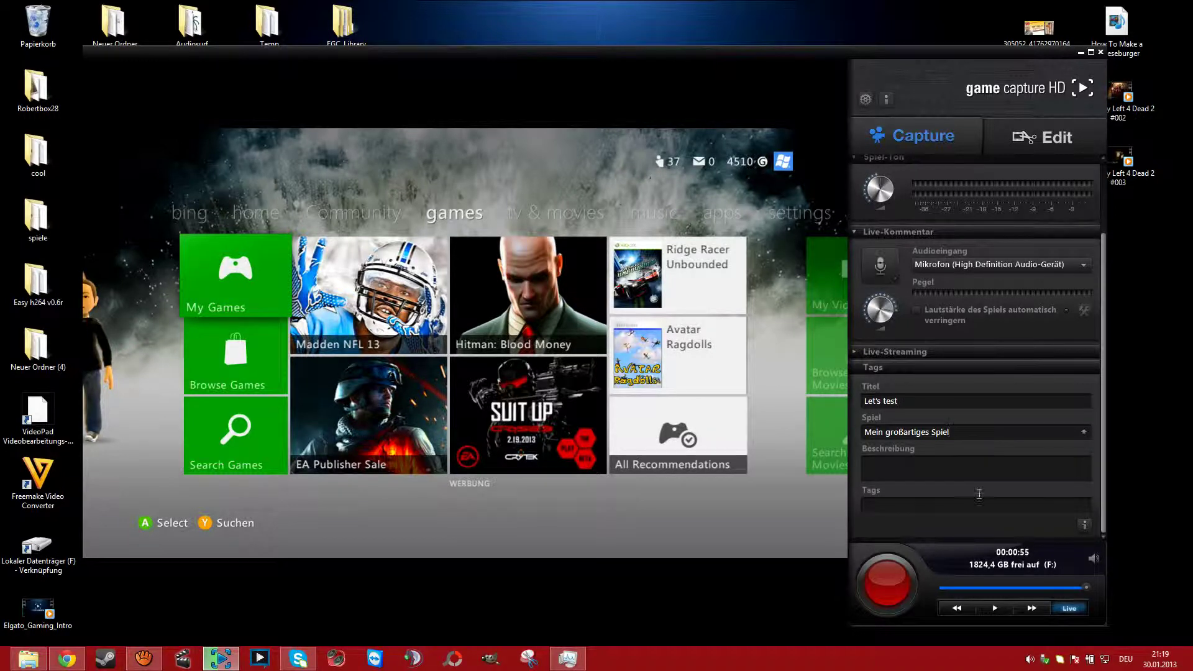
scroll(979, 495, "up", 3)
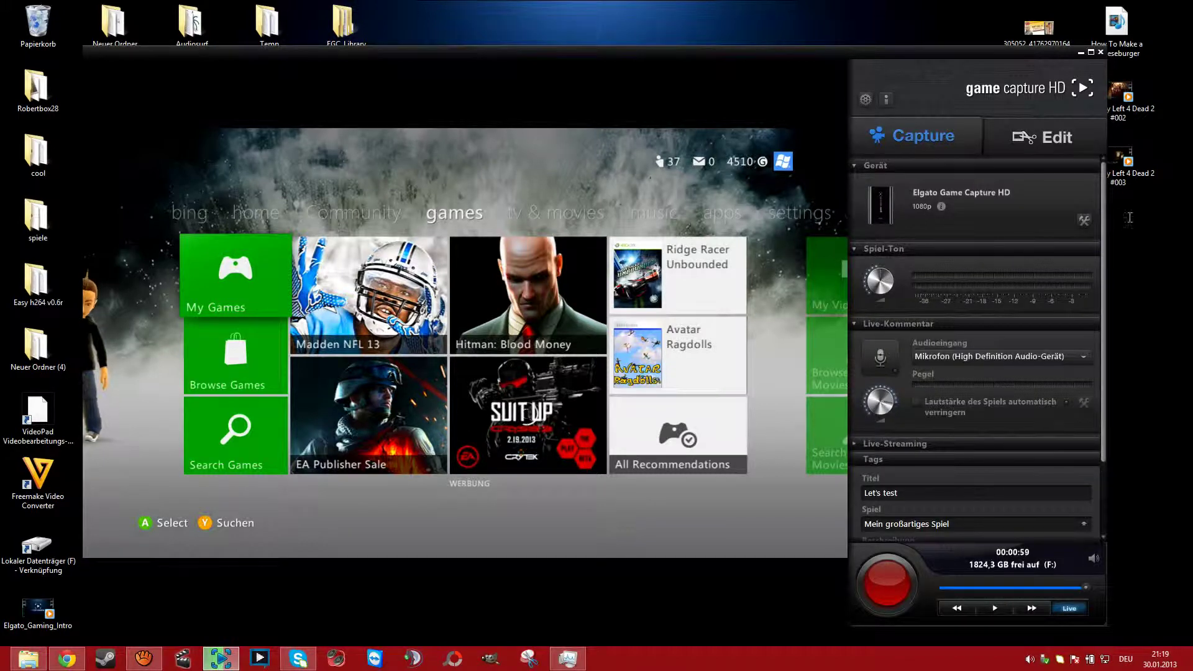
Open the capture device's settings and review the input, input device and profile choices, keeping HDMI, Xbox 360 and HD 1080
left_click(1085, 221)
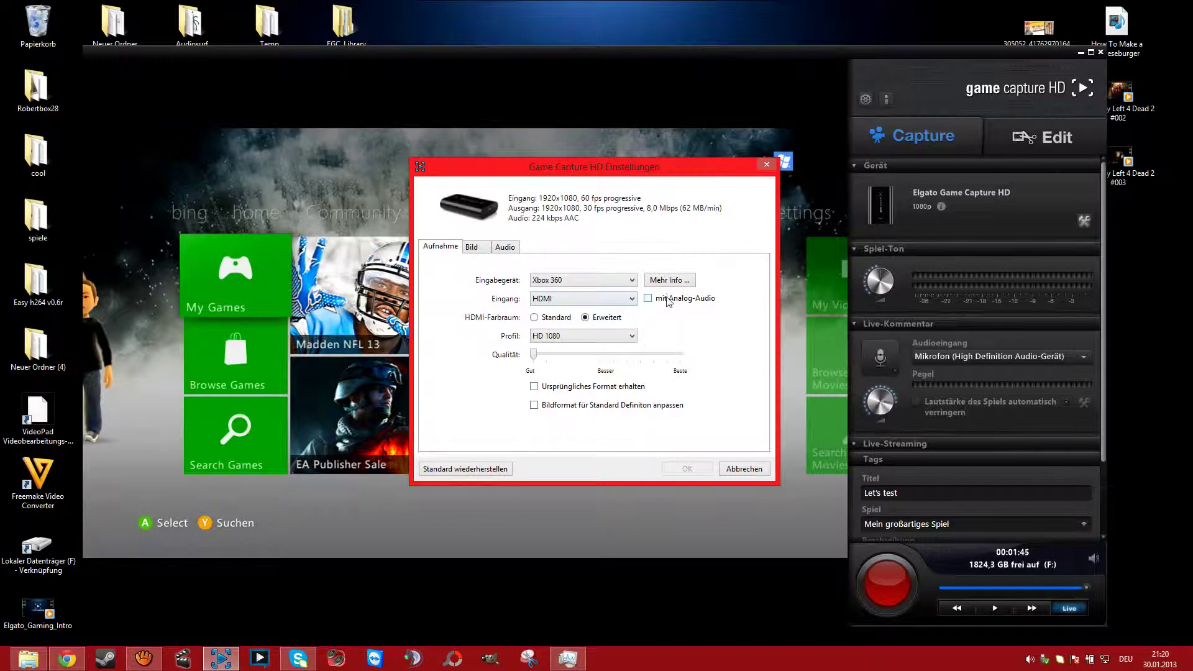
left_click(558, 300)
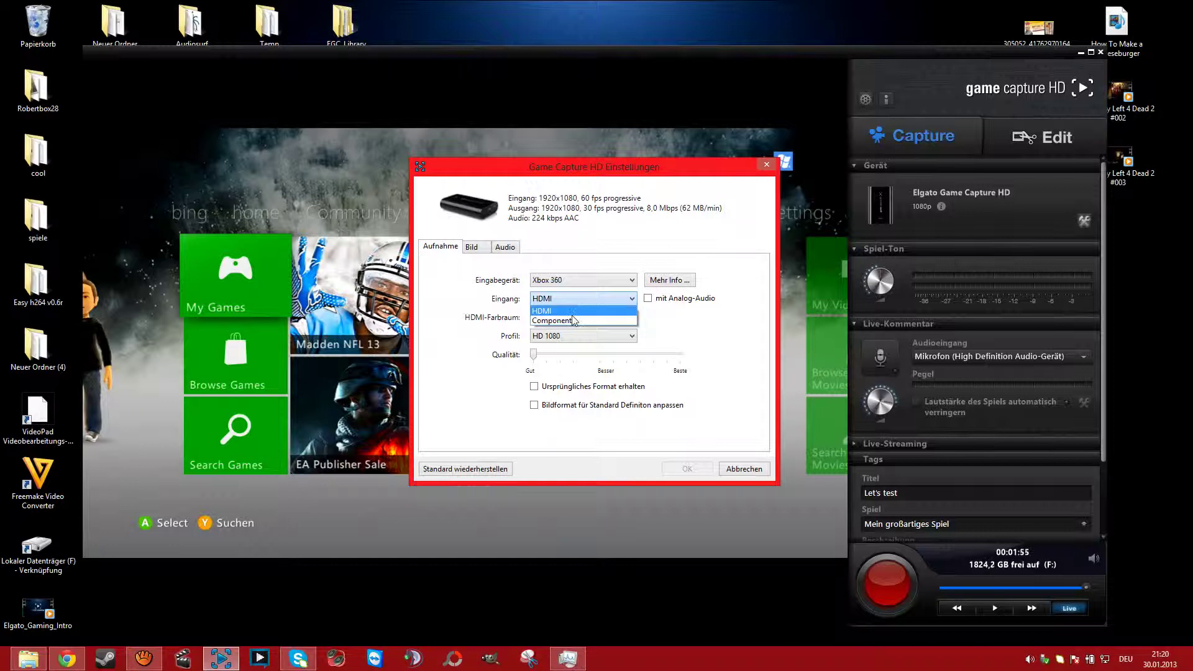
key("Escape")
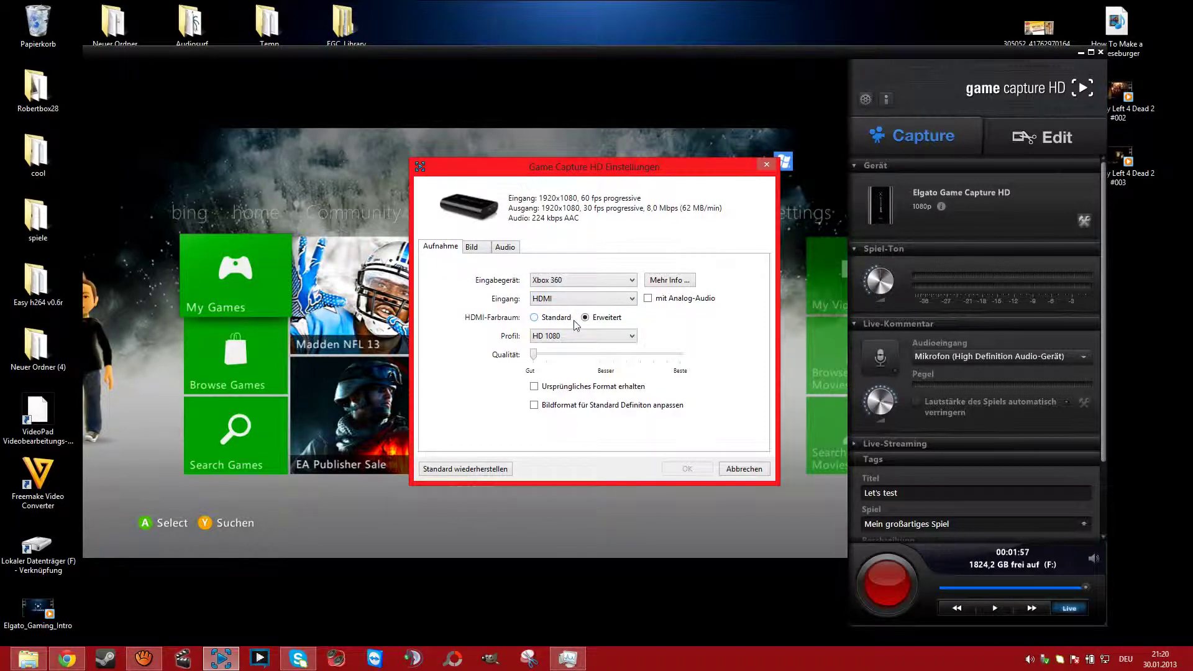
left_click(579, 283)
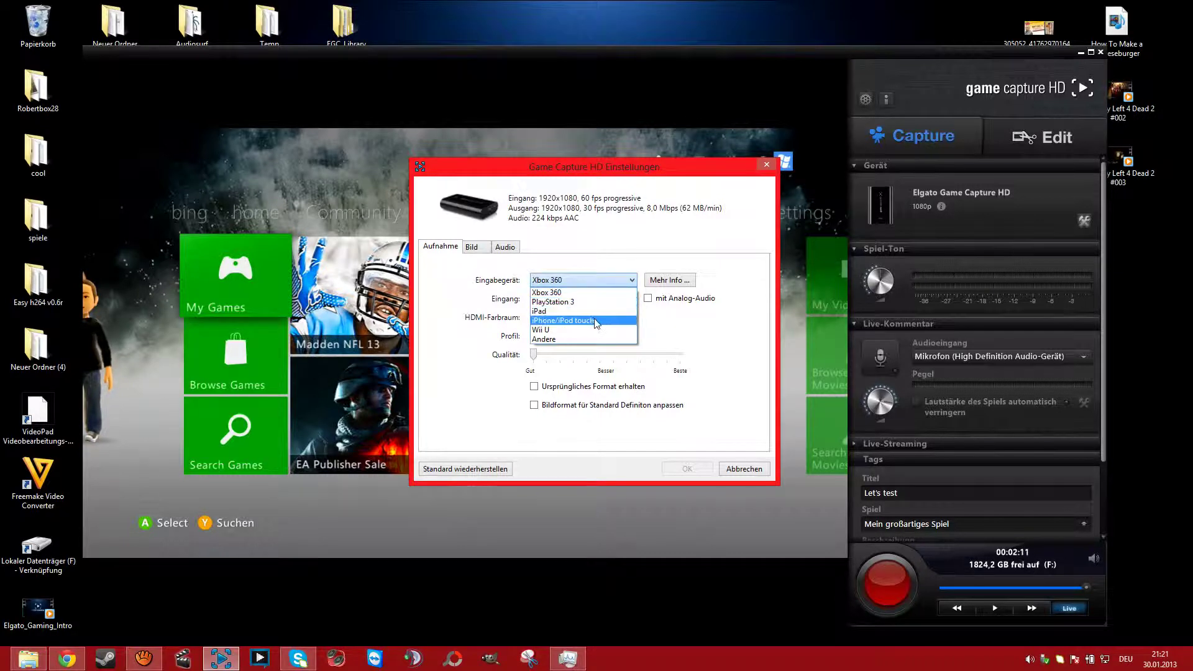
left_click(755, 429)
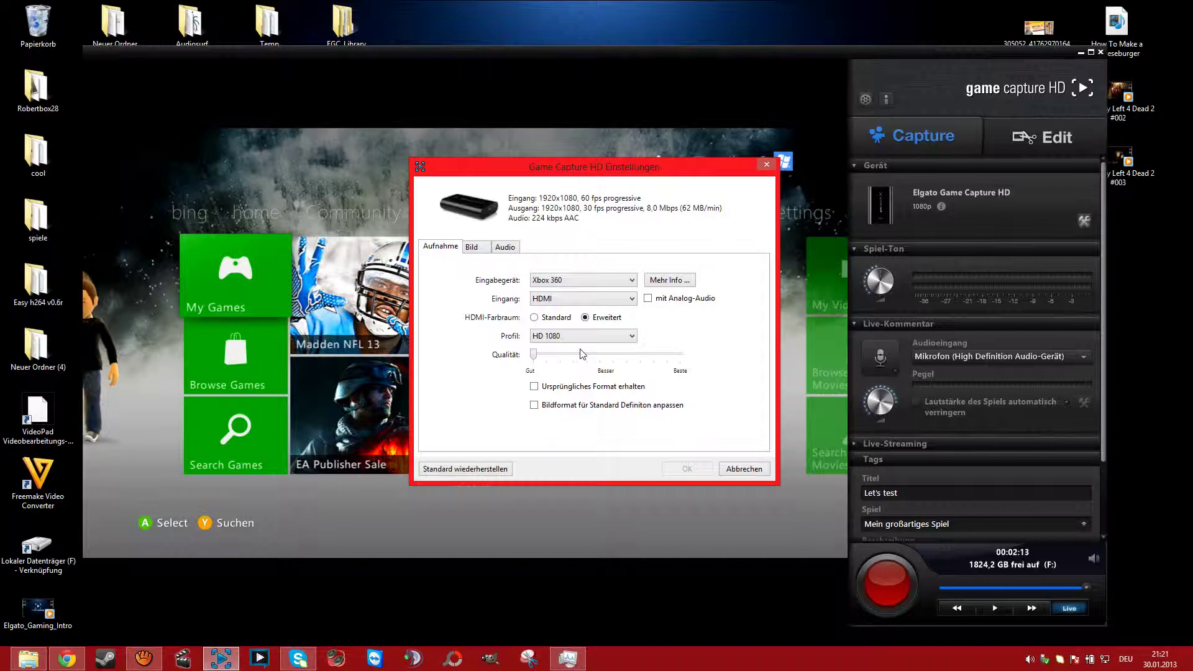
left_click(569, 337)
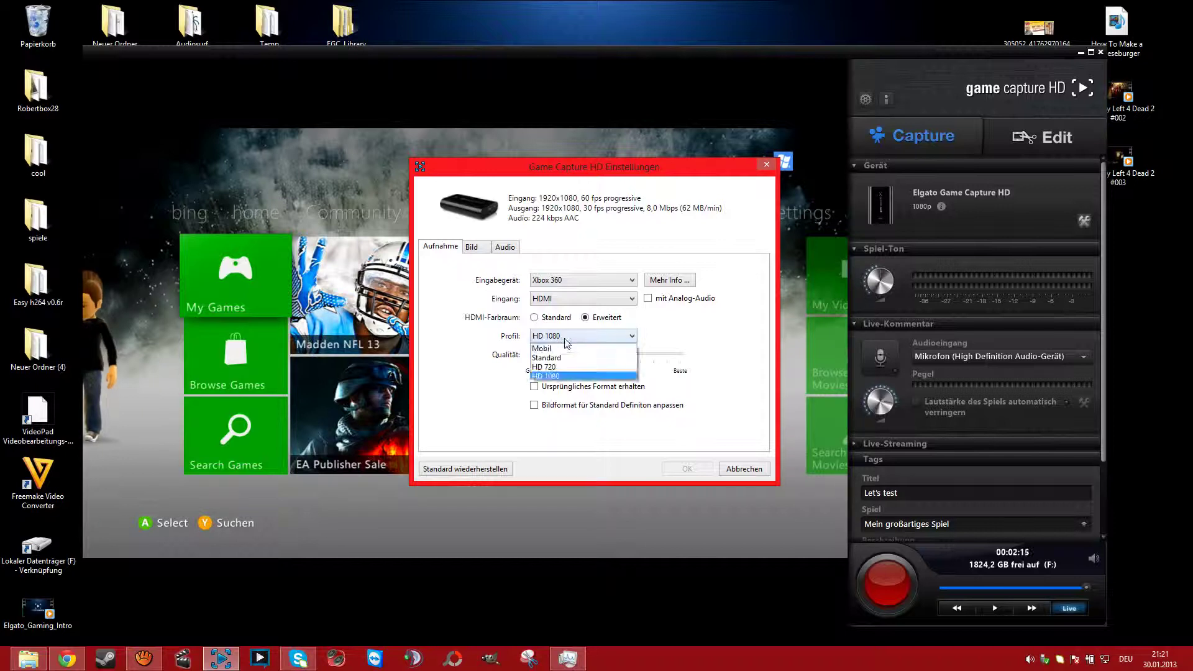
left_click(607, 378)
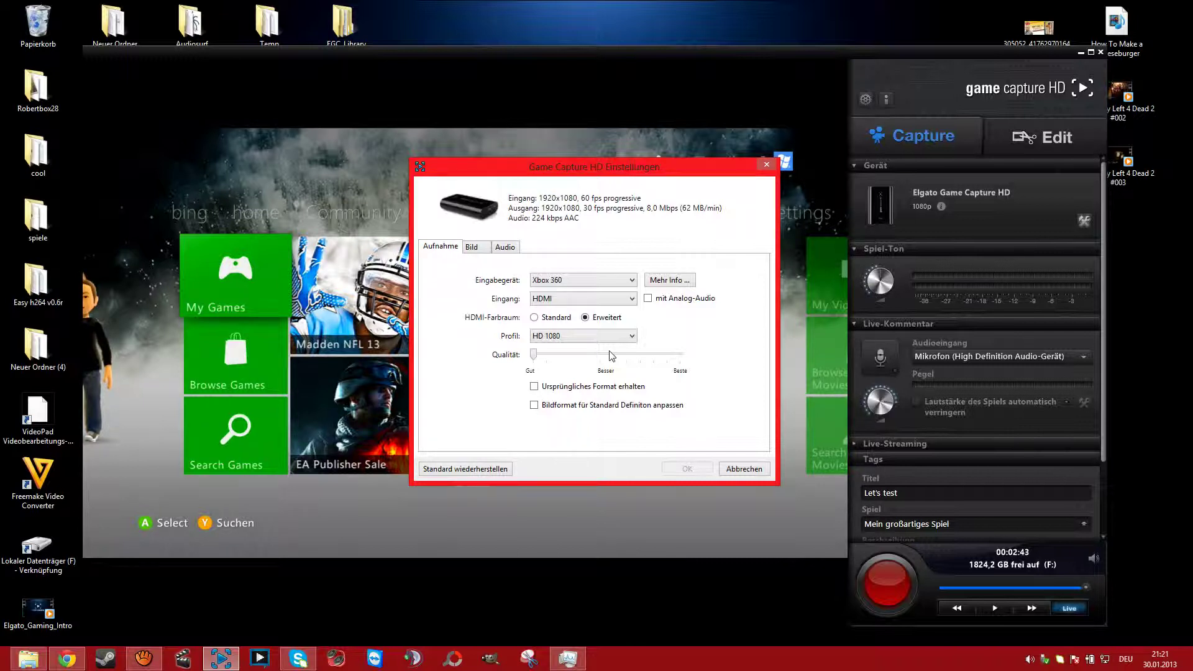
Show the device's picture settings, then check the aTube Catcher screen recorder and minimise it
left_click(472, 247)
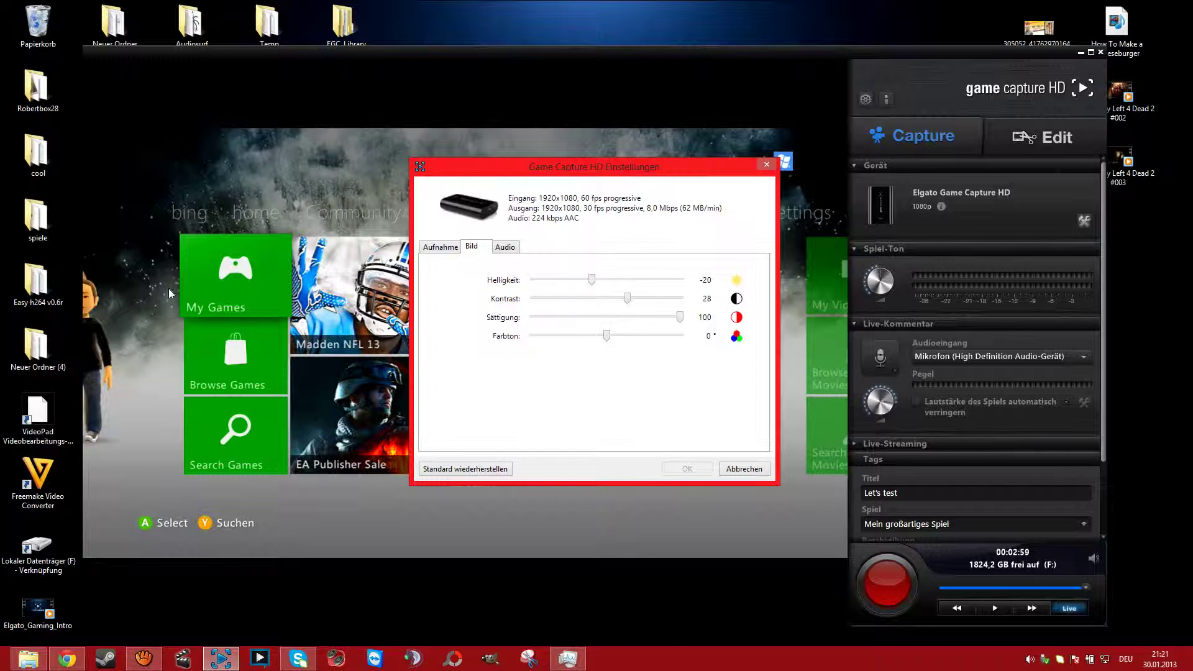
mouse_move(154, 660)
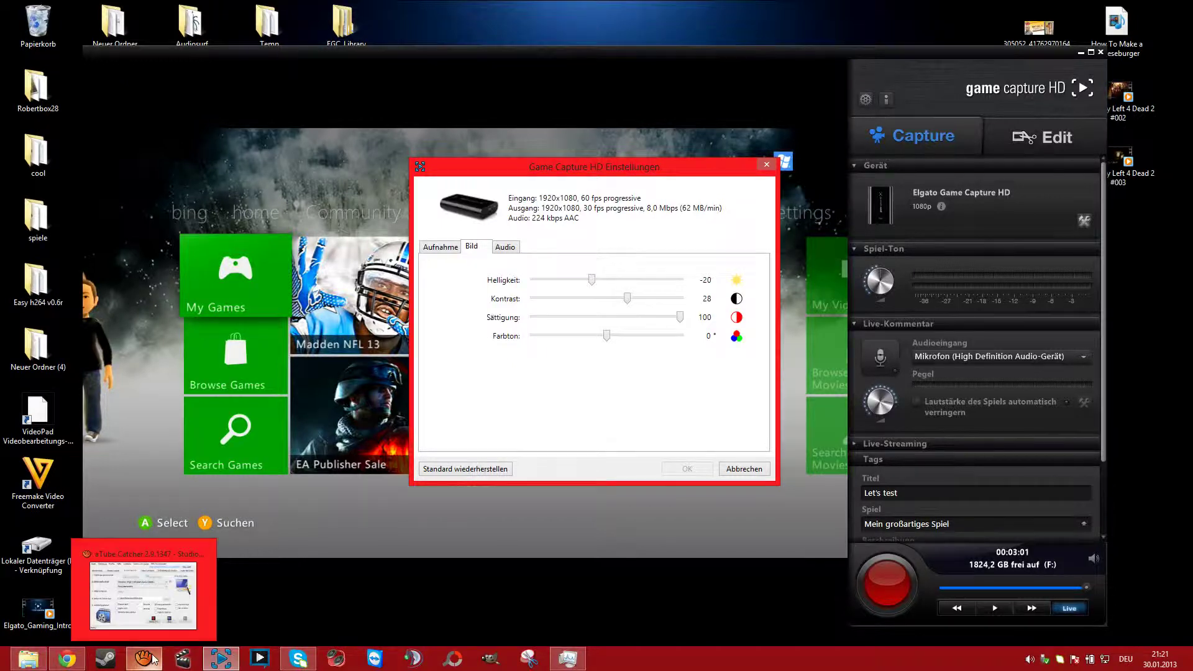
left_click(217, 602)
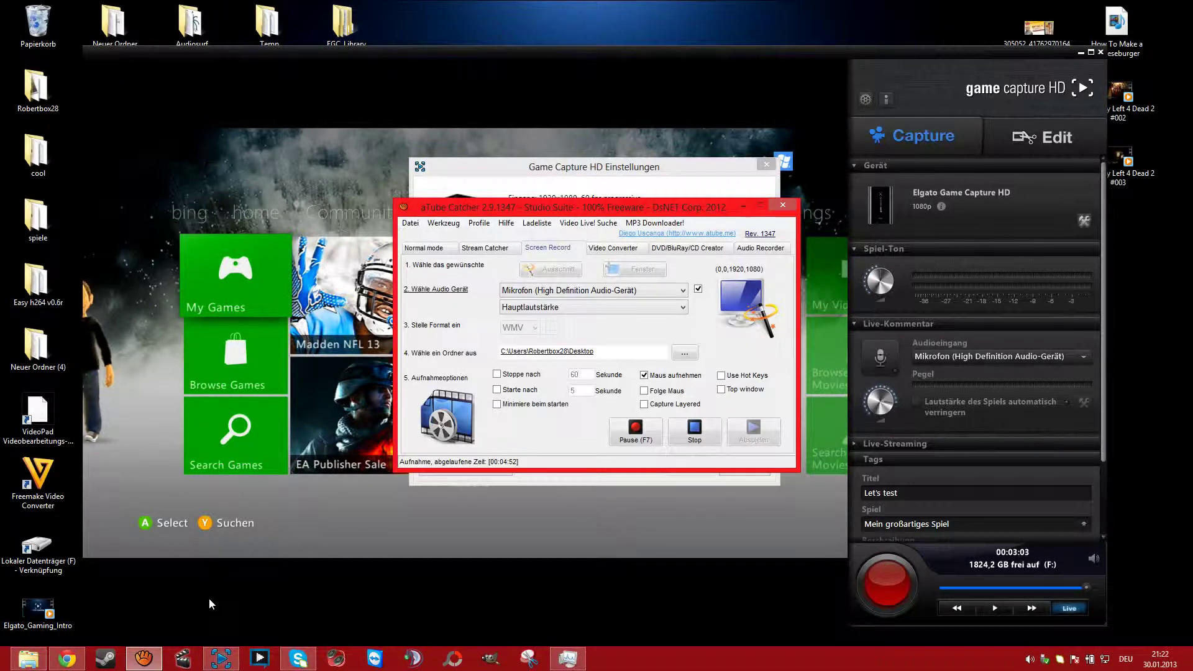
left_click(744, 206)
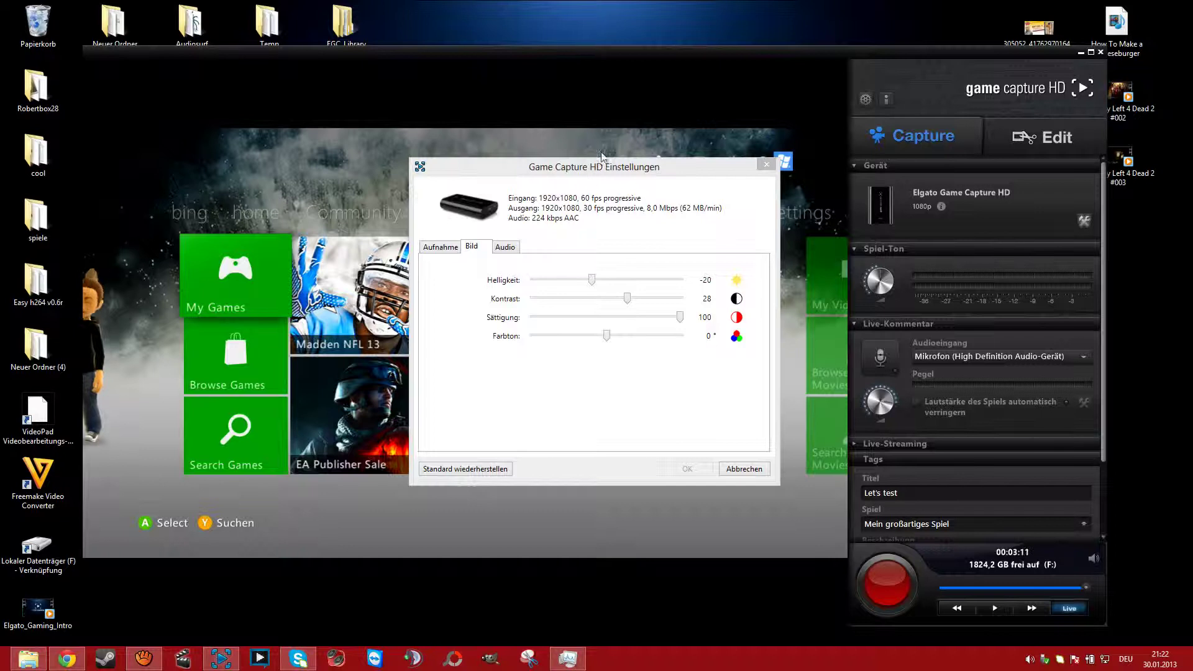
Move the settings dialog aside from the game preview and try different hue values, from 180° through 15° to -180°
left_click_drag(593, 165, 410, 156)
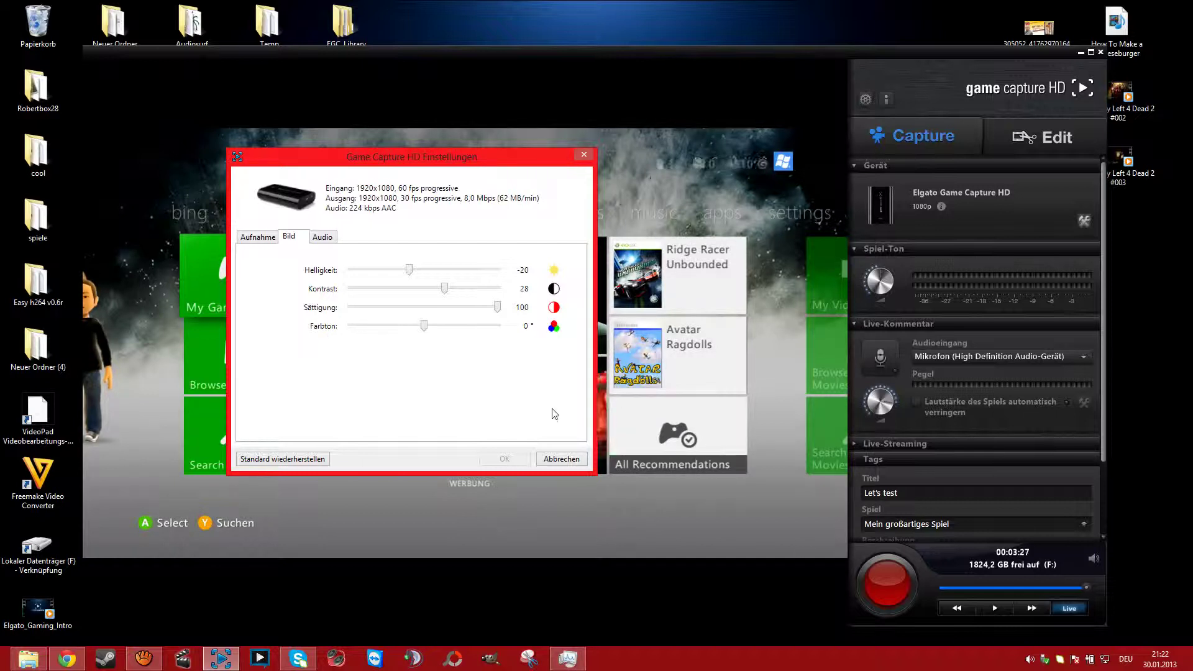
left_click_drag(452, 326, 501, 326)
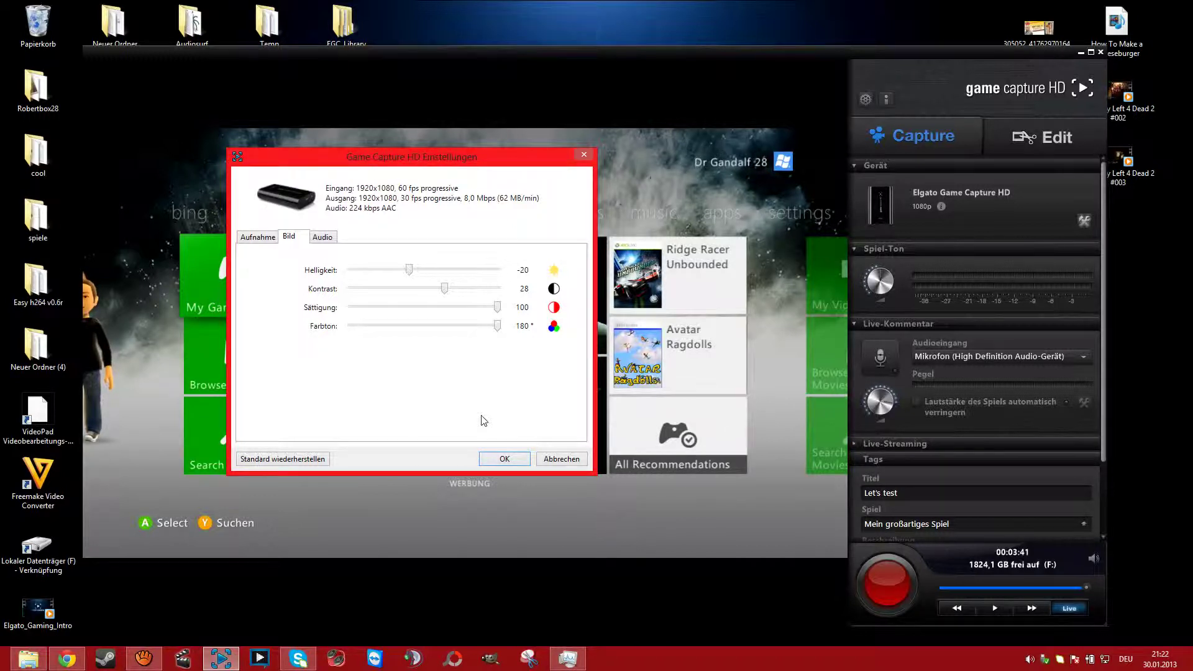
left_click(483, 326)
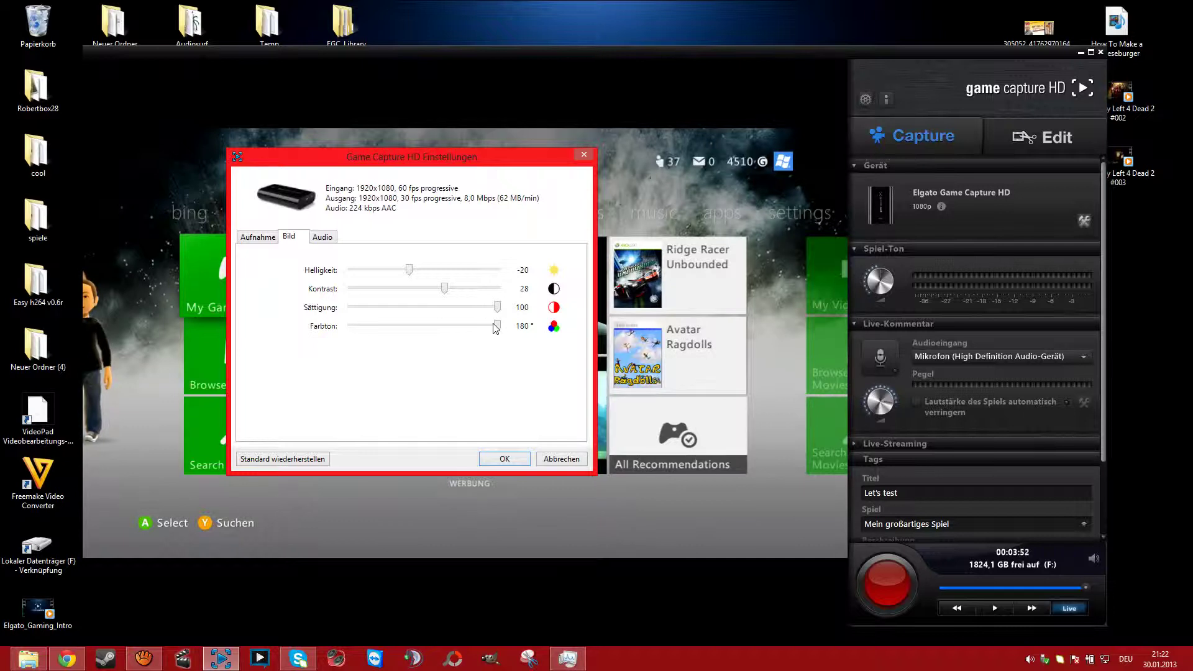
left_click(428, 325)
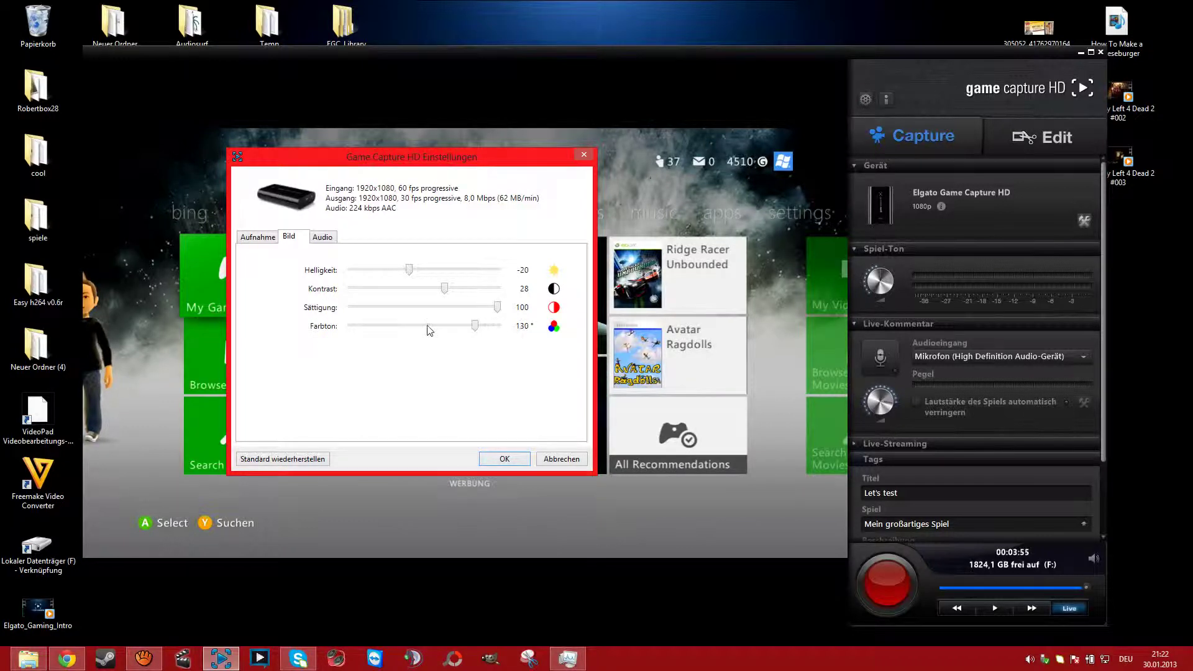
left_click(428, 326)
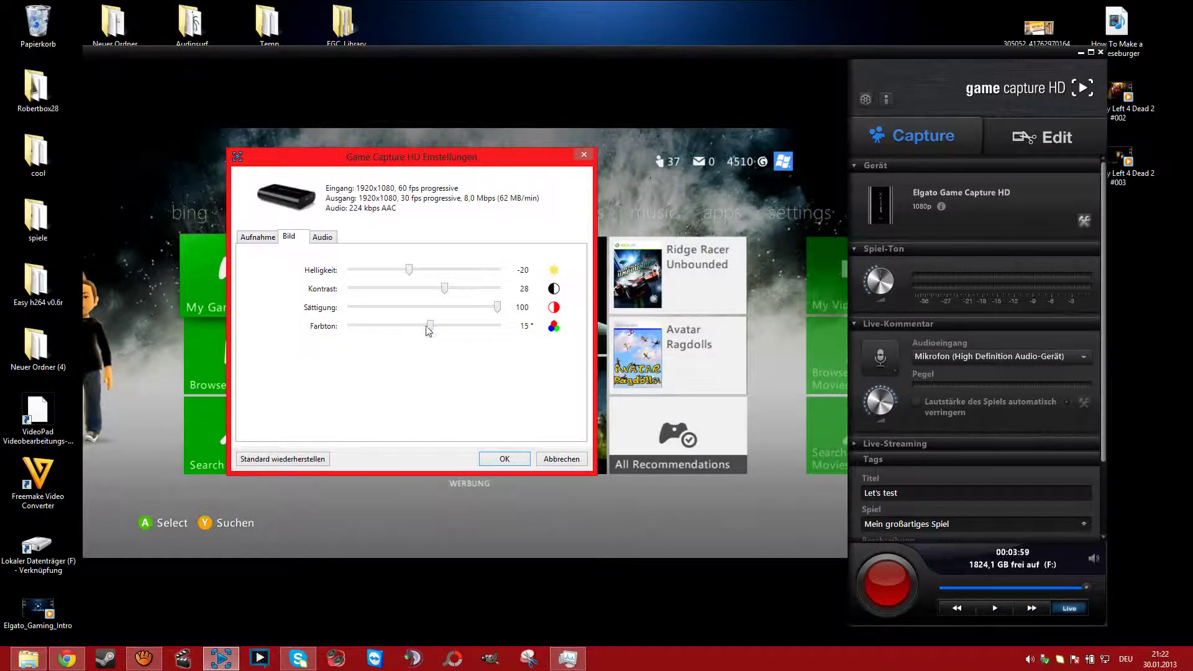
left_click_drag(430, 326, 380, 328)
key("Home")
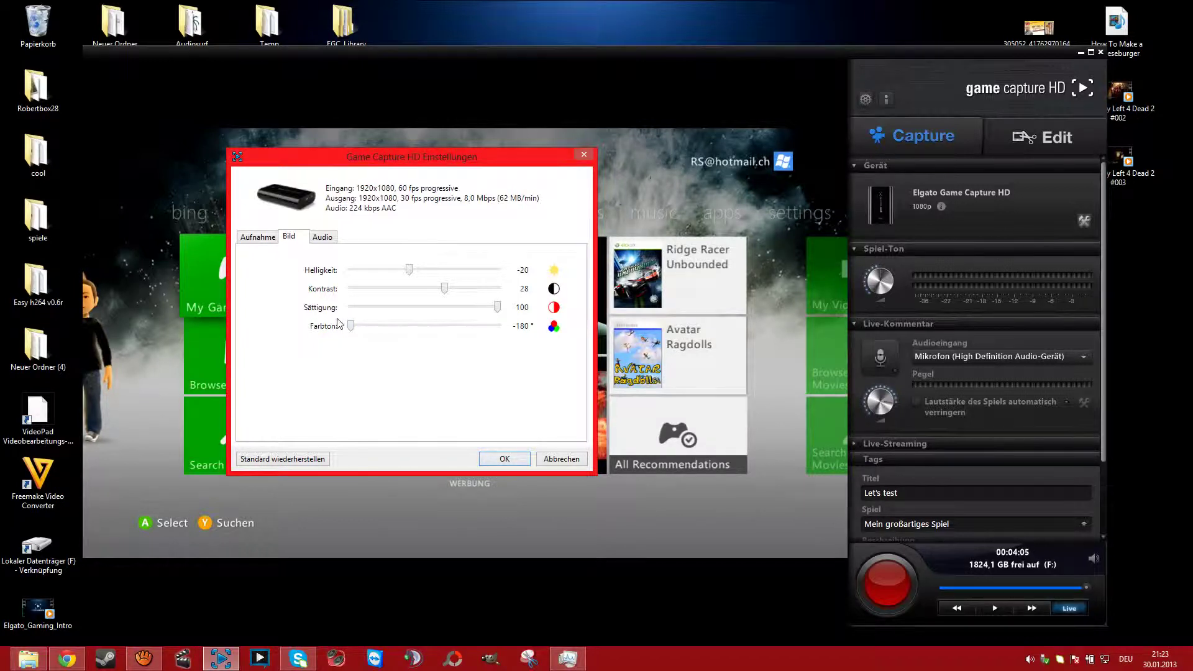
Reset the hue to 0°, show the device's analog audio gain setting, and close the settings dialog without saving
left_click_drag(350, 328, 427, 337)
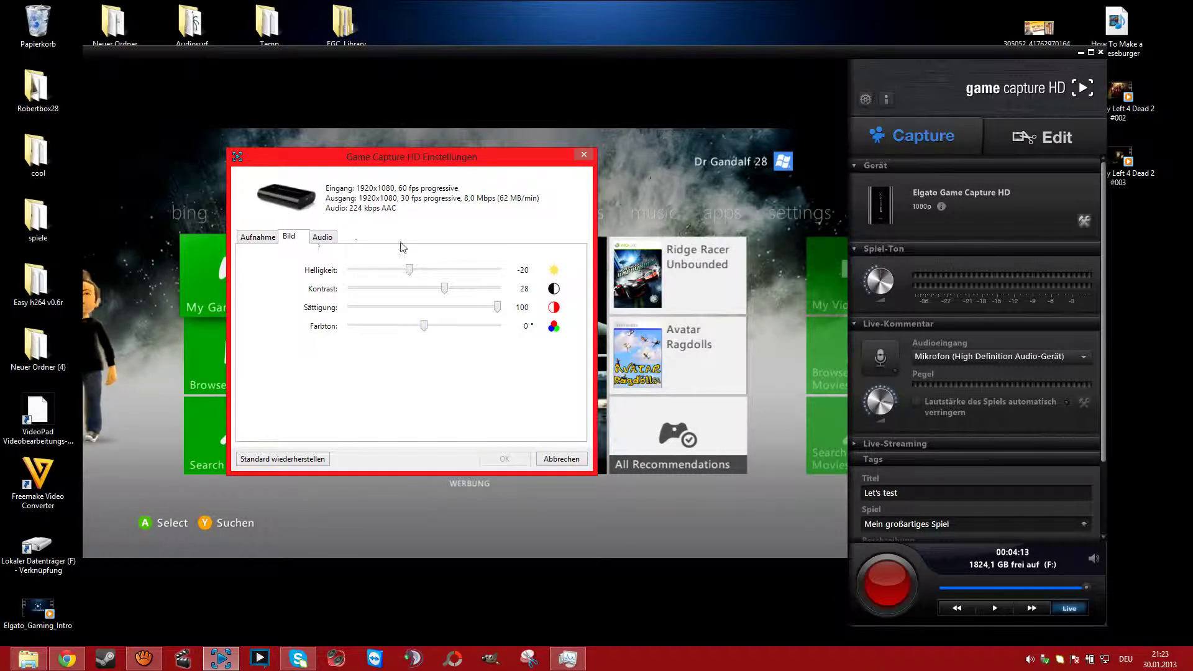
left_click(330, 241)
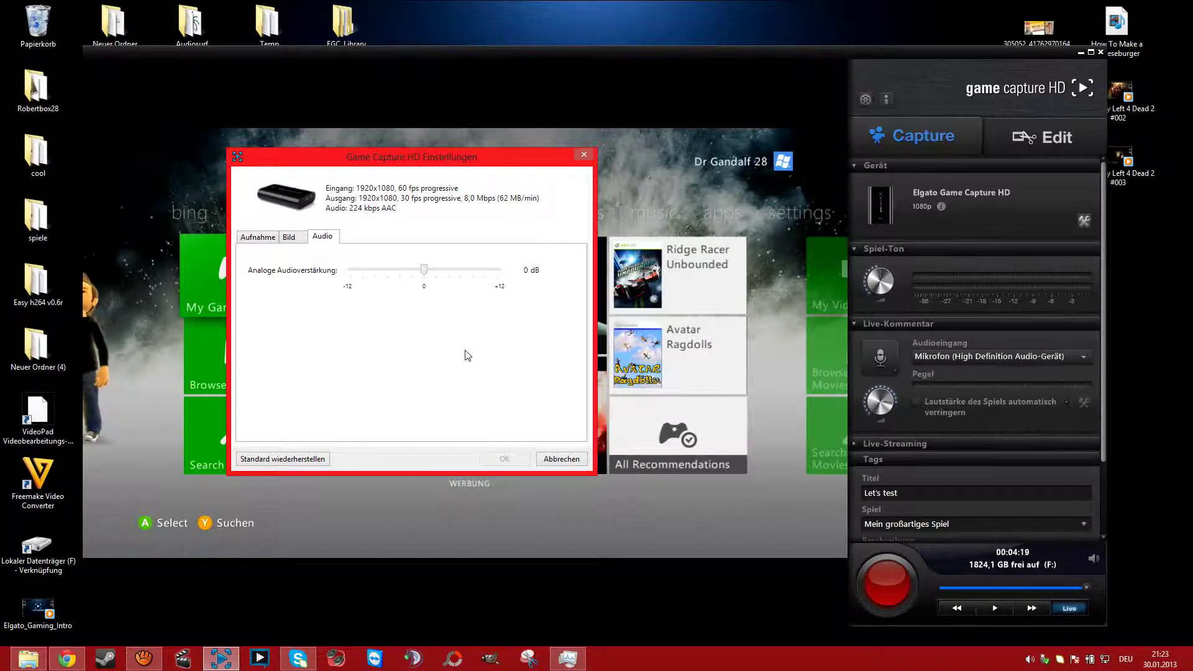
left_click(546, 462)
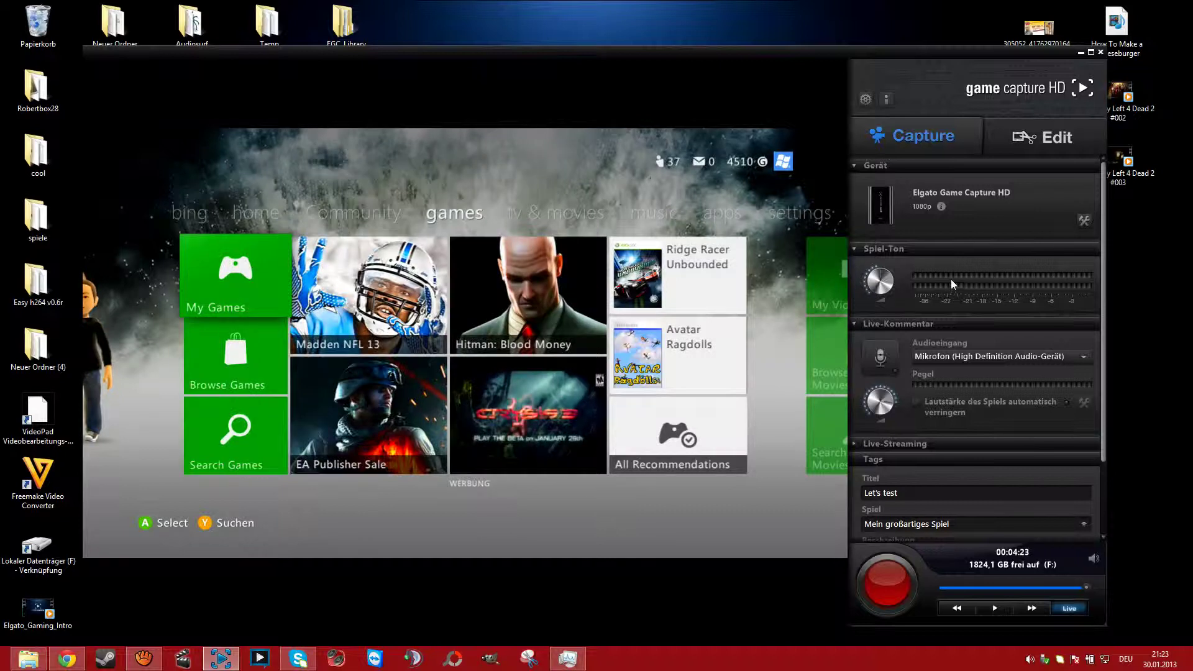
Return the game preview to live and switch to the editing view with the Let's test recording
scroll(951, 279, "down", 3)
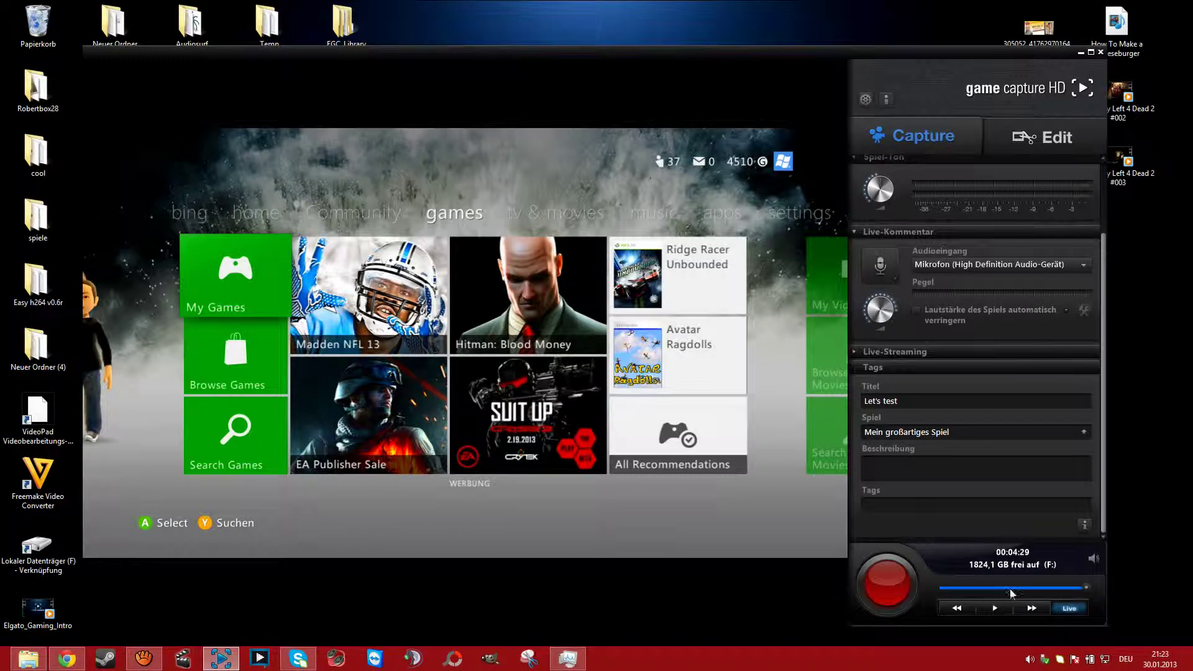
left_click(1070, 609)
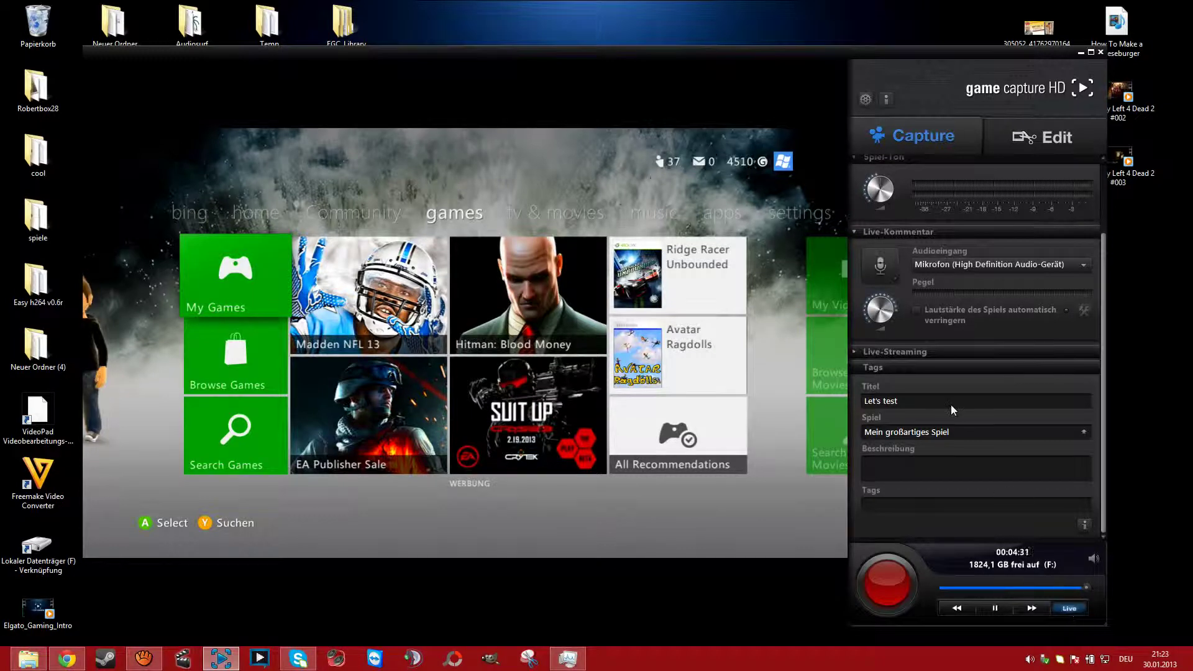
left_click(1038, 144)
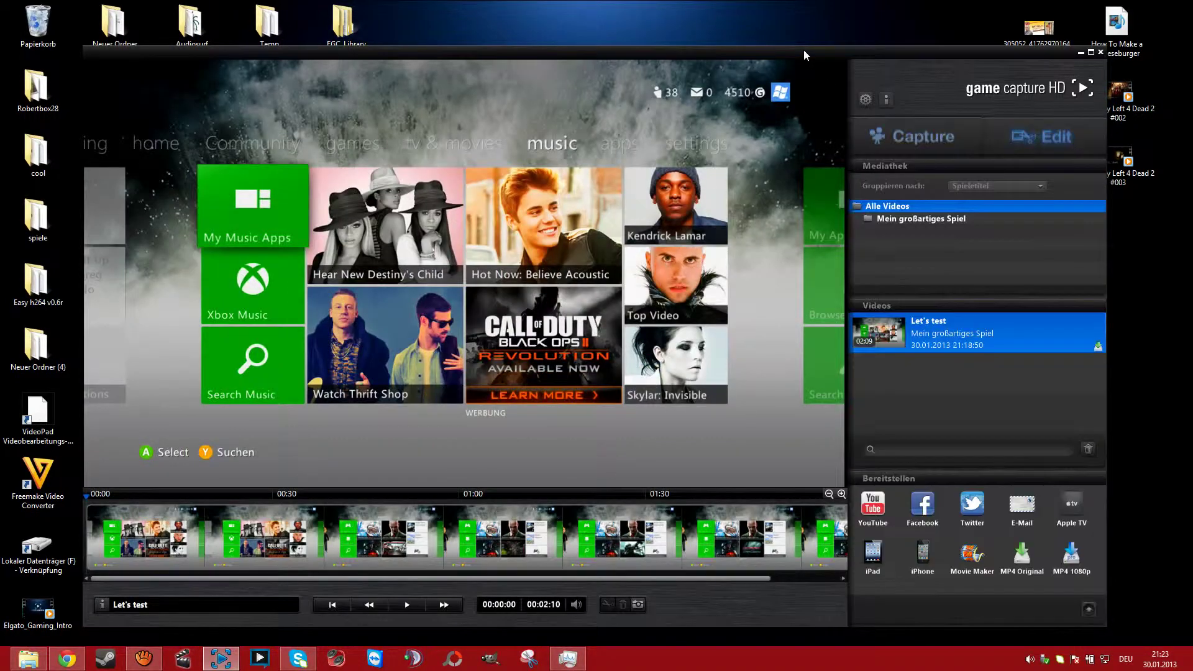
left_click_drag(831, 46, 849, 26)
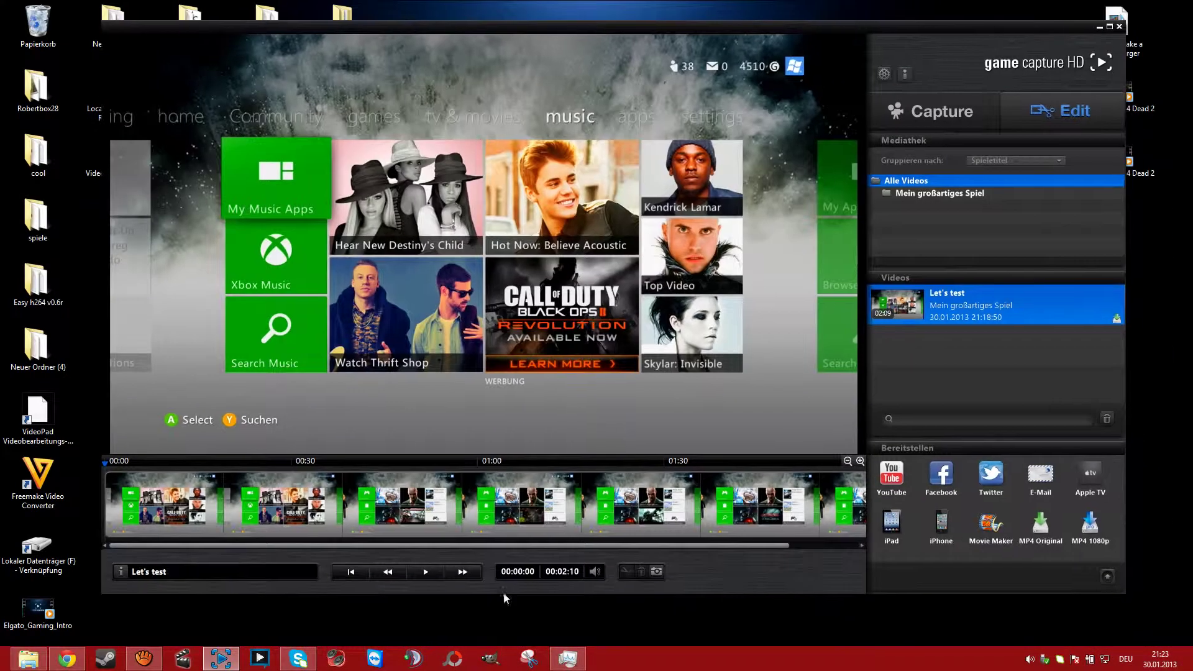
Play the Let's test recording to 00:00:02, split the clip there, and look at the timeline's undo and restore options
left_click(426, 572)
left_click(427, 577)
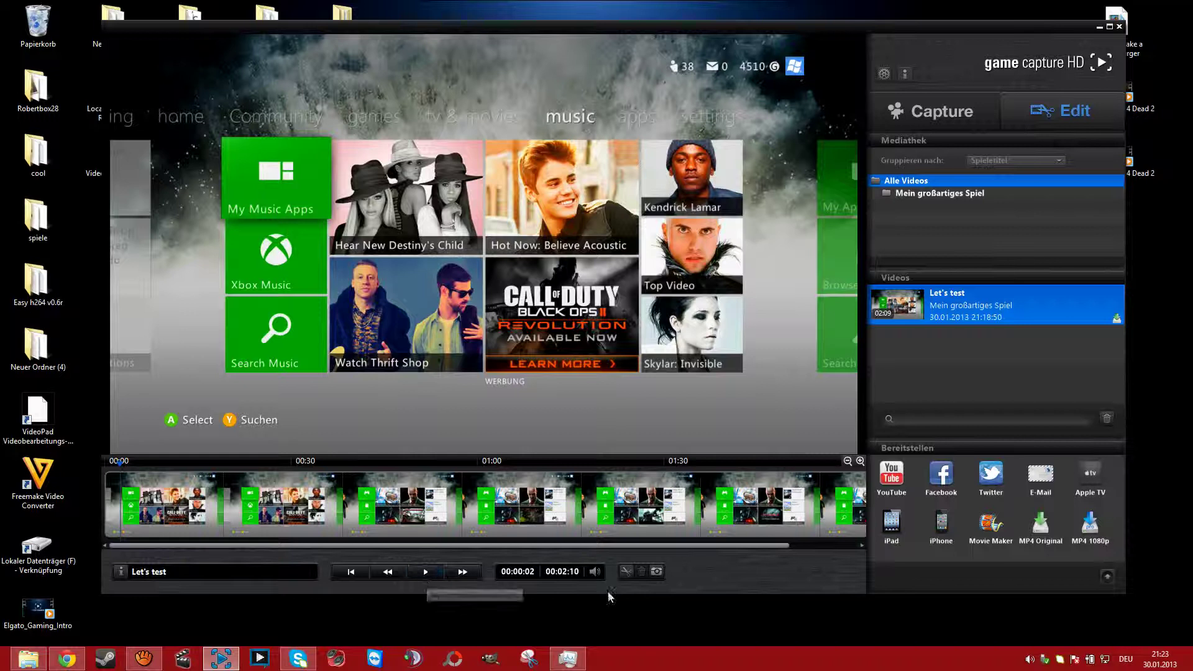
left_click(626, 571)
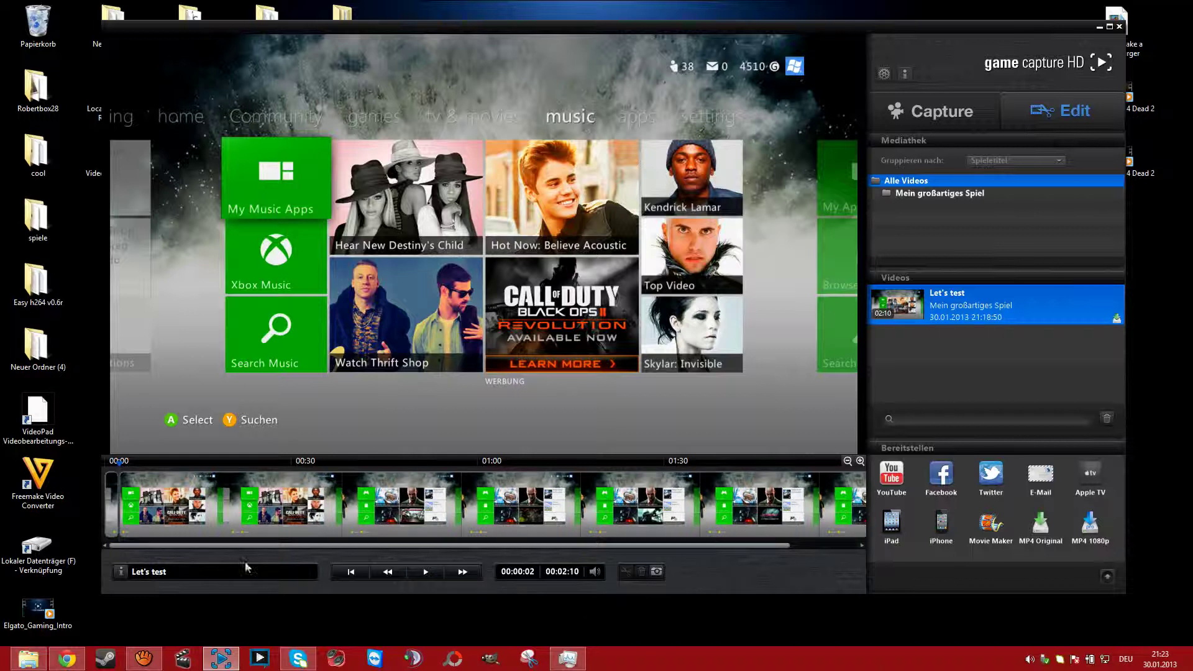
right_click(114, 505)
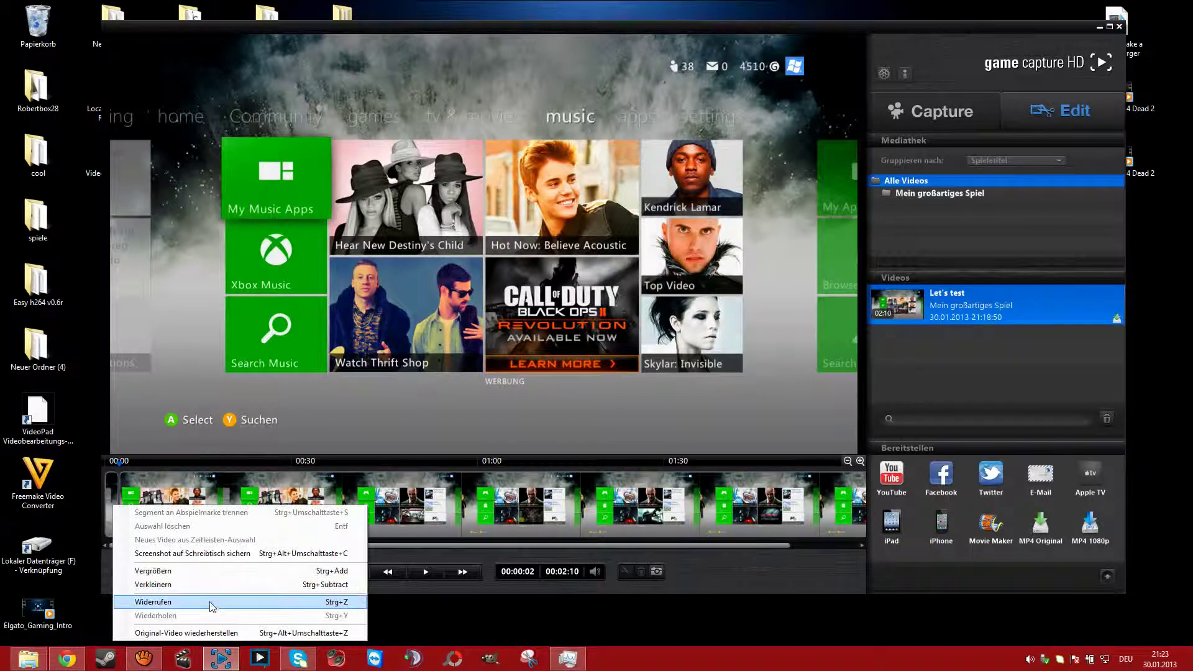
left_click(618, 606)
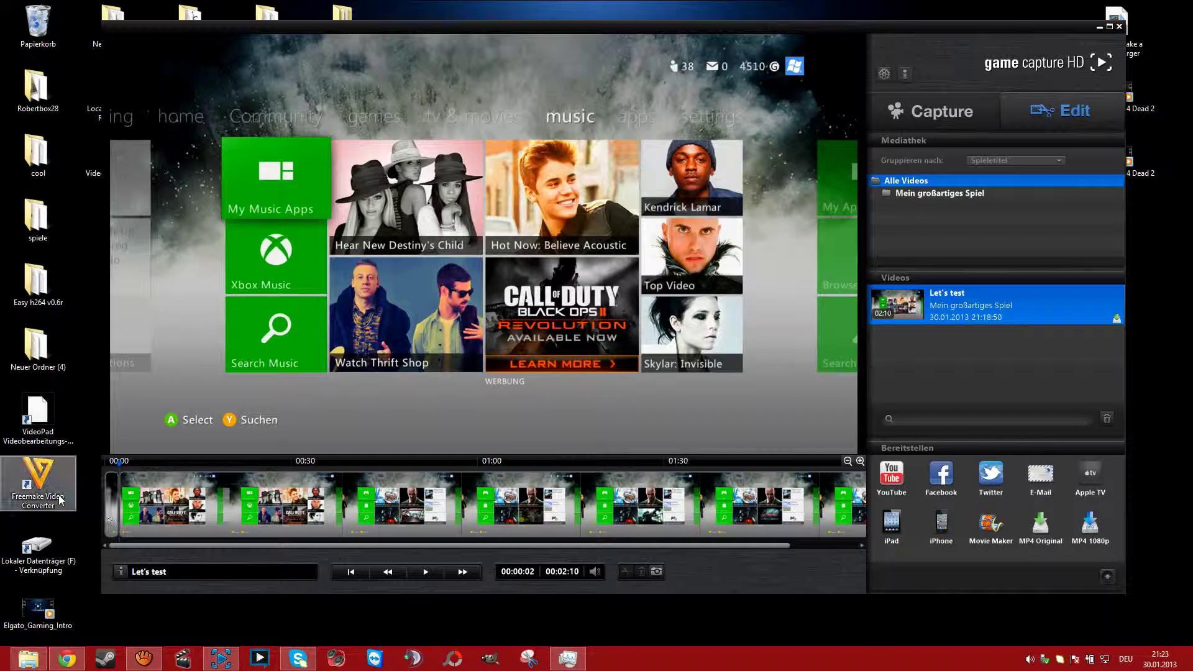
Select the two-second segment at the start of the timeline and delete it
left_click(110, 500)
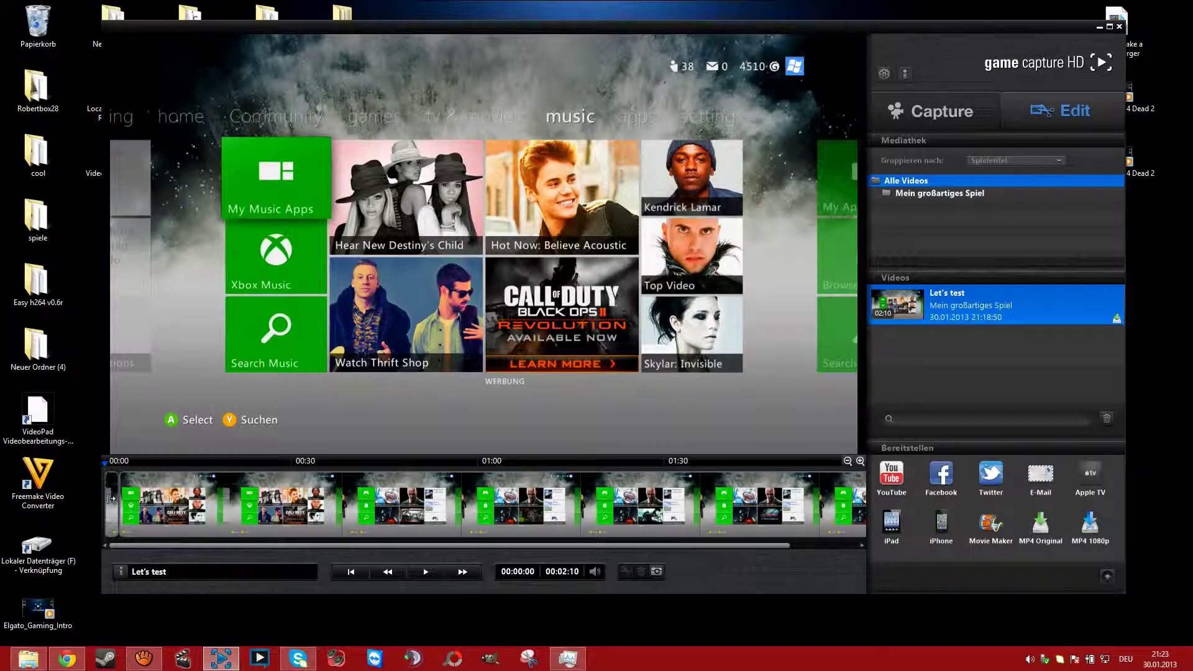
right_click(111, 499)
left_click(112, 491)
left_click_drag(114, 489, 116, 493)
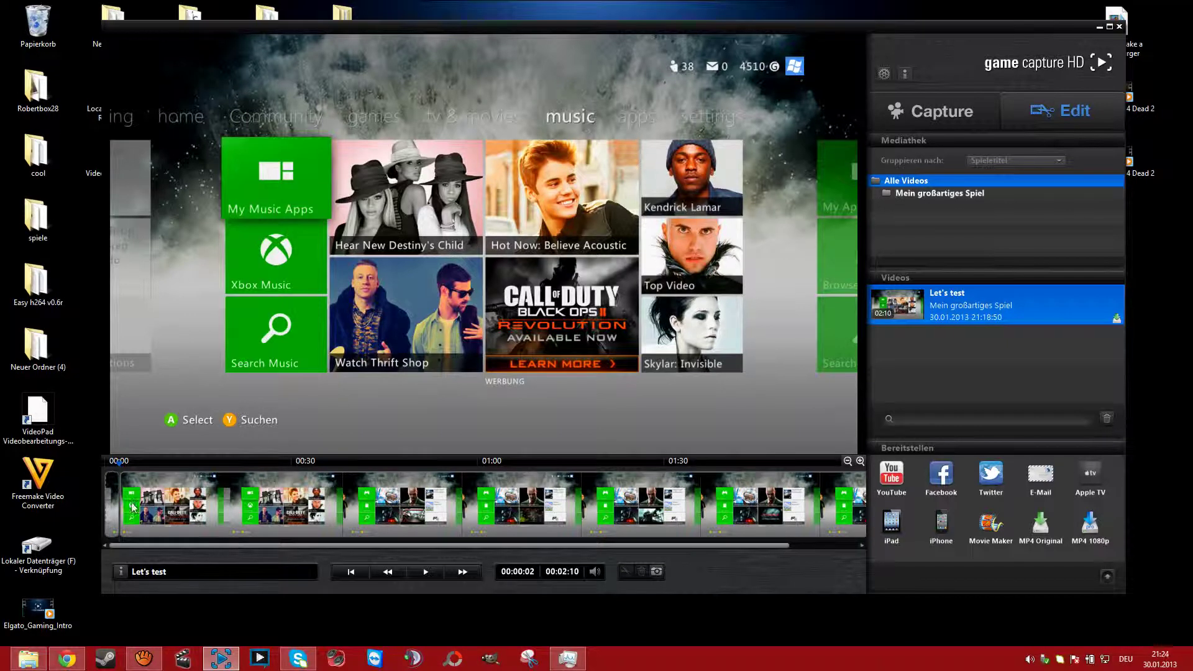
left_click(111, 496)
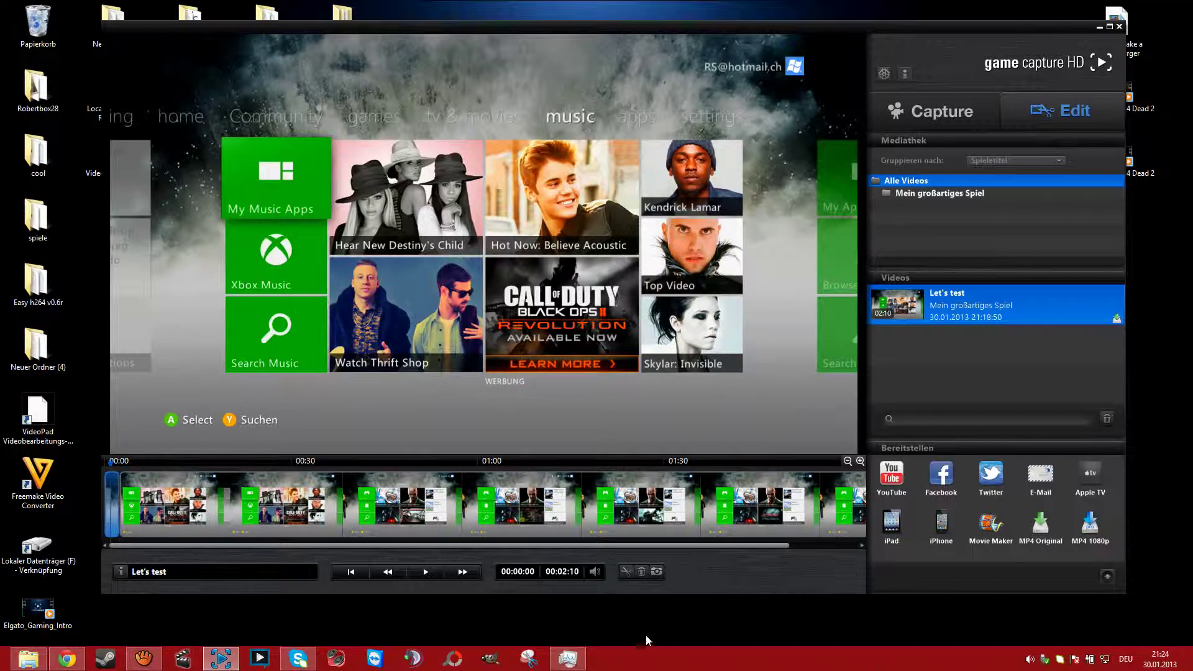
left_click(644, 576)
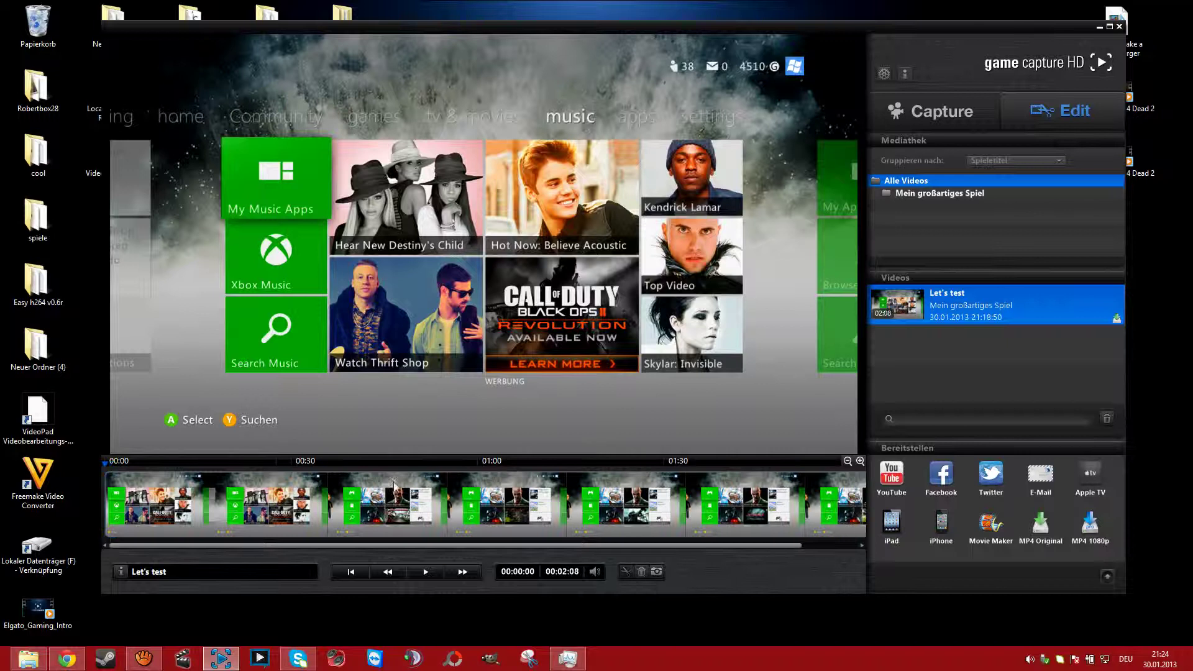
Save a screenshot of the frame at 00:01:11 to the desktop and open it in Windows photo viewer
left_click(547, 511)
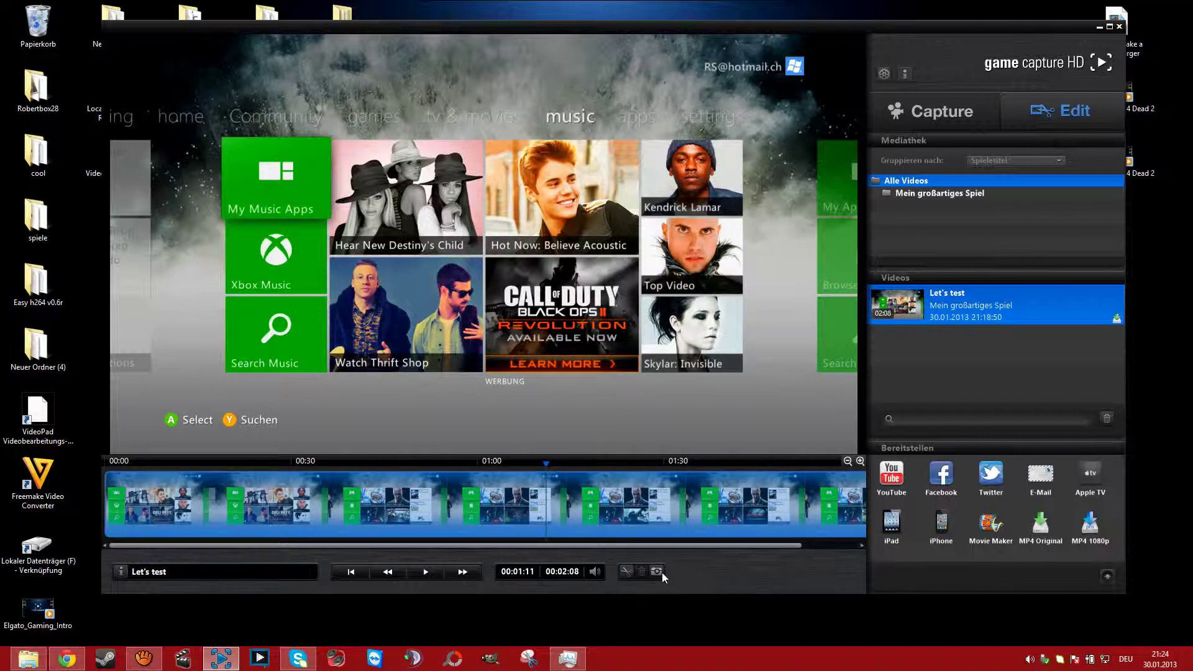
left_click_drag(409, 25, 507, 43)
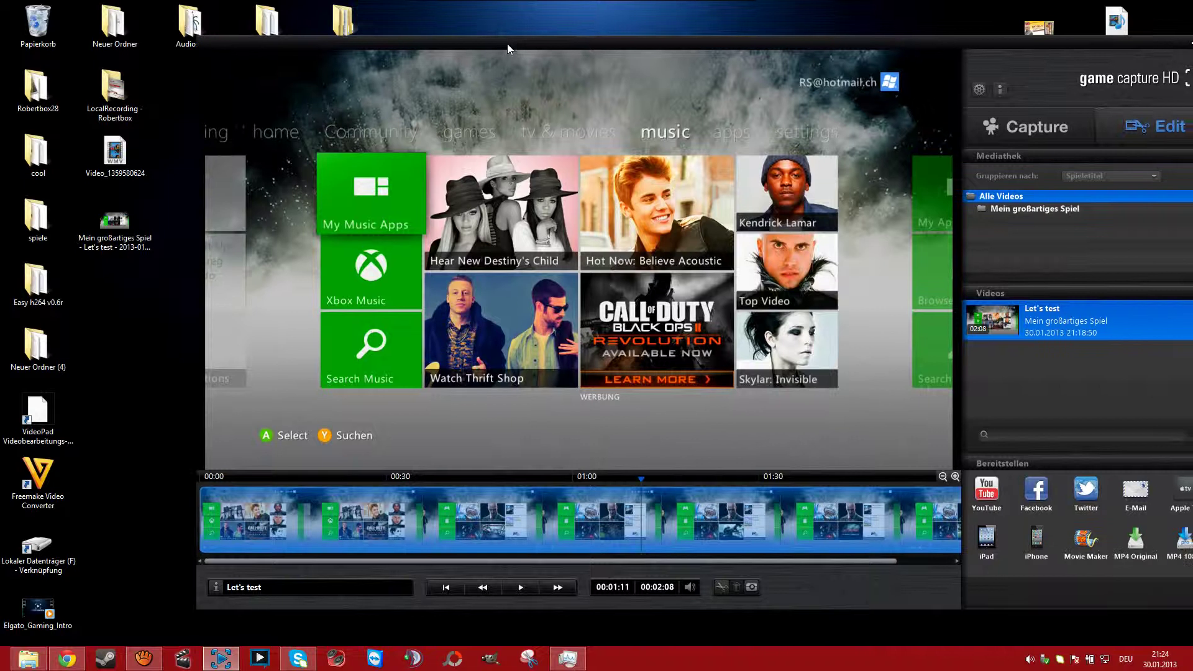
left_click(136, 227)
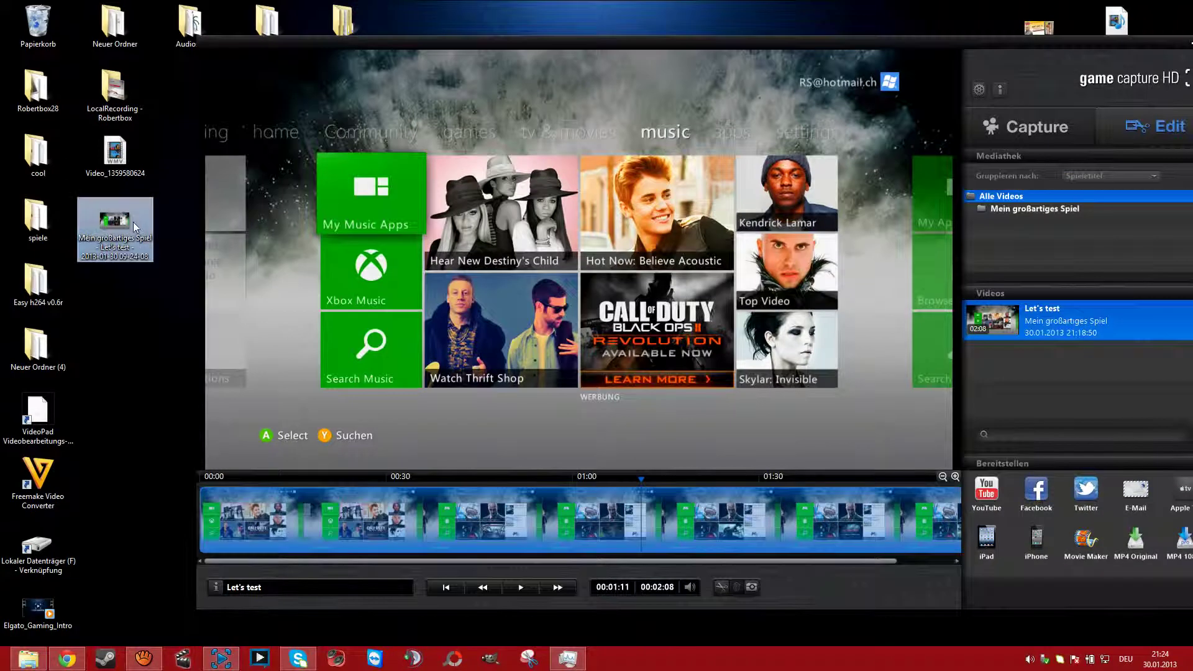
double_click(135, 228)
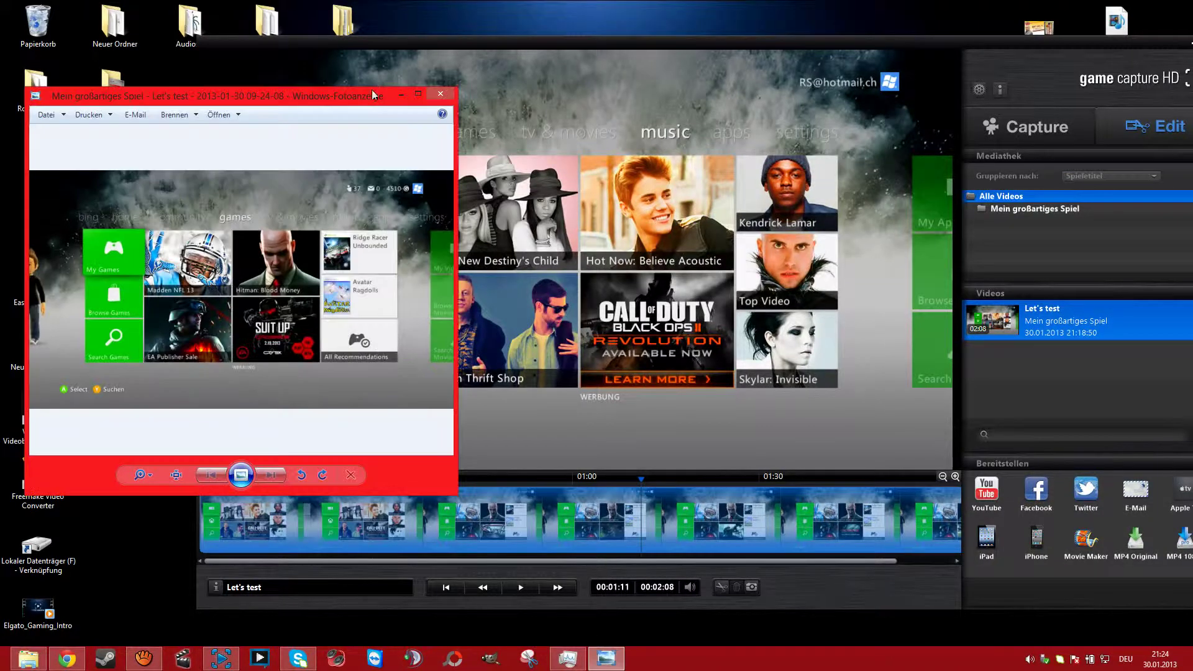
View the saved screenshot in a maximised viewer window, then close the viewer
left_click(418, 95)
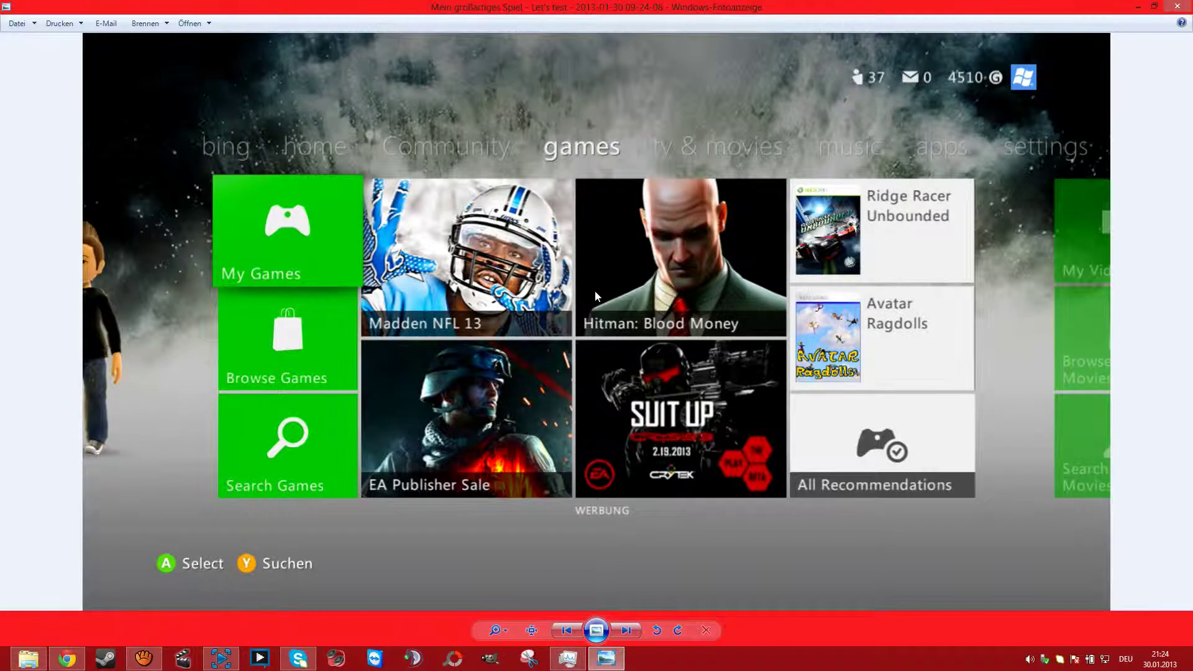
scroll(733, 438, "up", 1)
scroll(732, 437, "down", 1)
left_click(1177, 9)
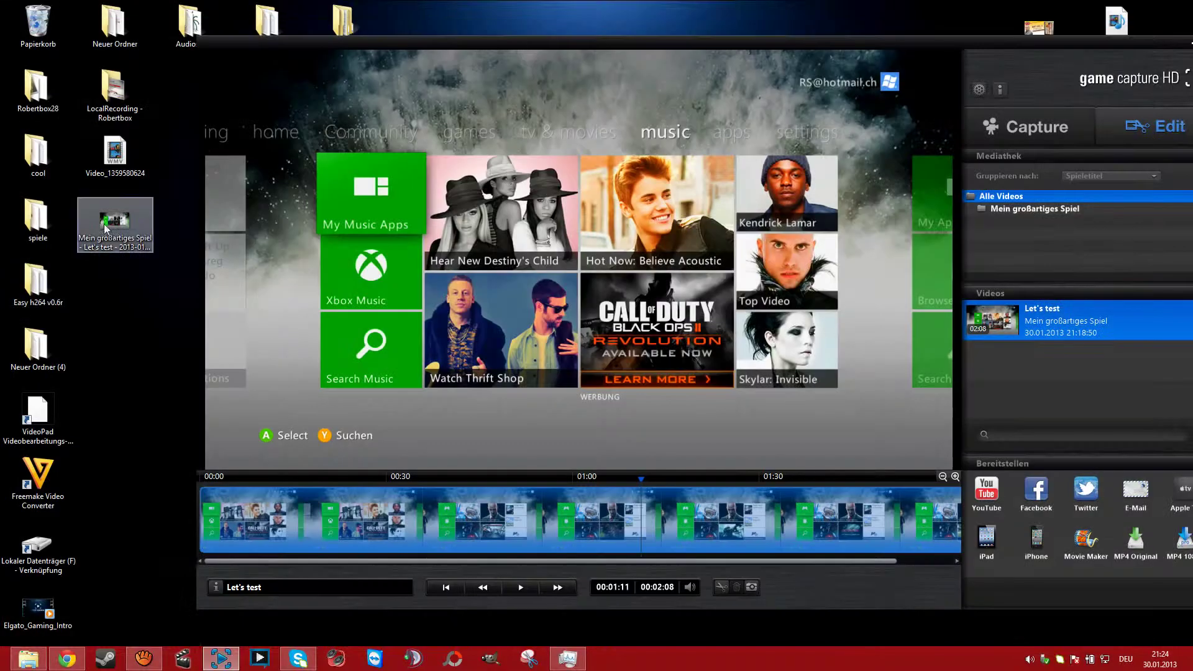
Check the screenshot's image dimensions in its file properties and close them
right_click(105, 205)
left_click(166, 616)
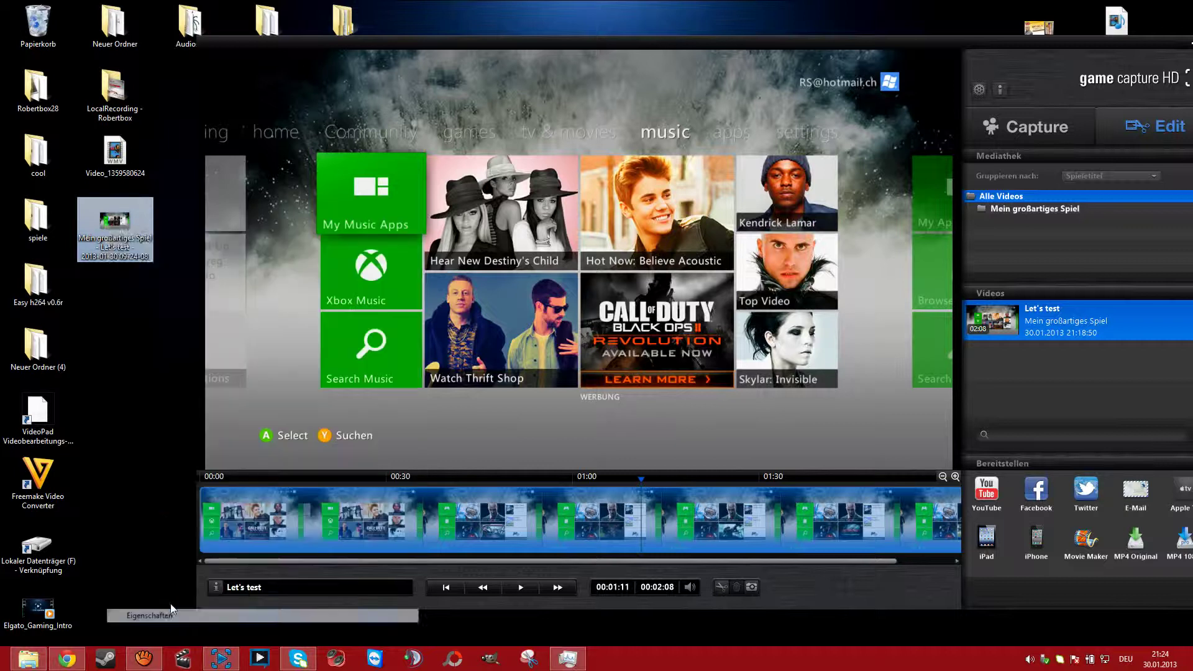
left_click(200, 253)
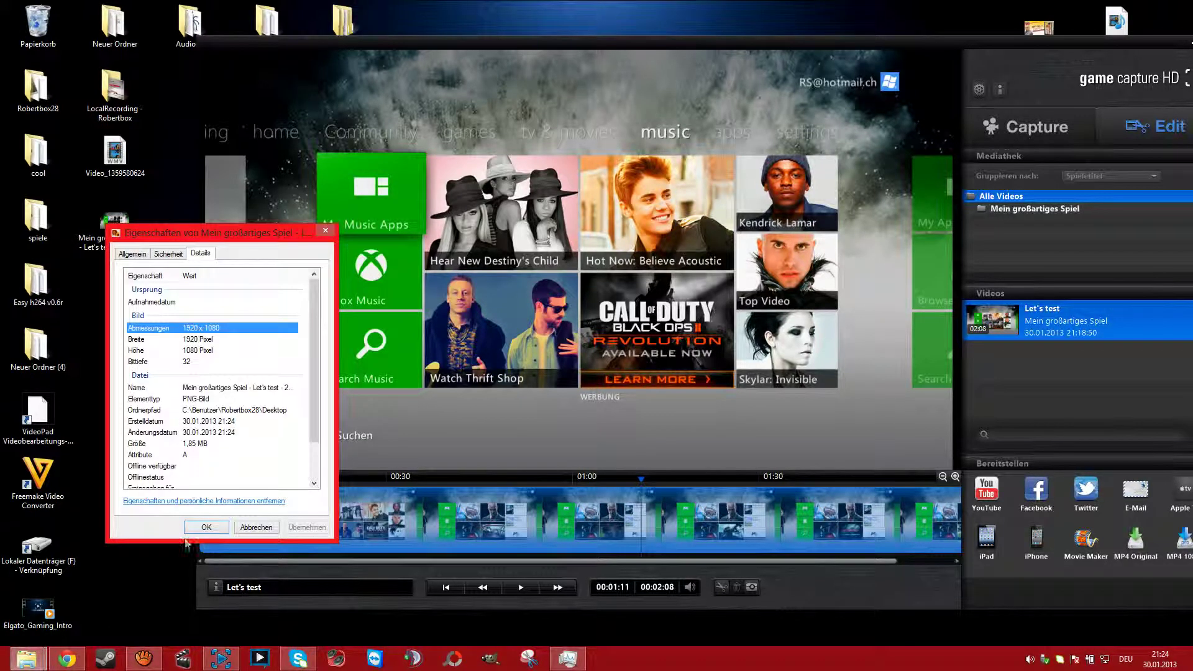
left_click(205, 527)
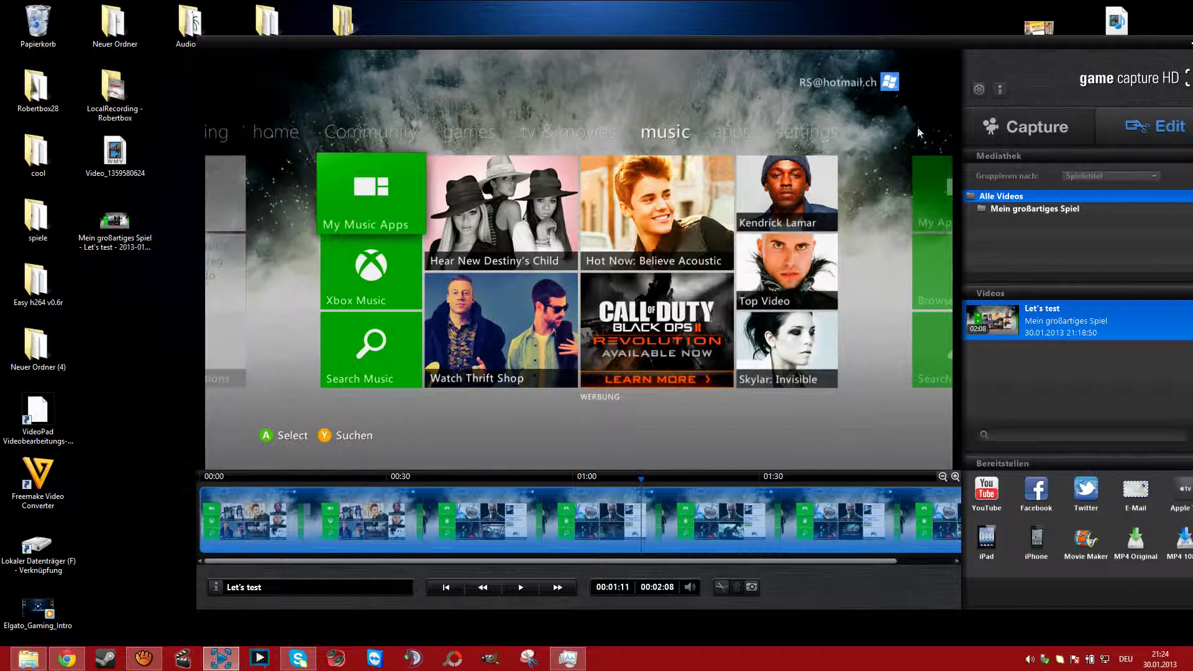
Move the screenshot from the desktop to the recycle bin and reposition the Game Capture HD window
left_click_drag(108, 241, 36, 24)
left_click_drag(758, 44, 645, 18)
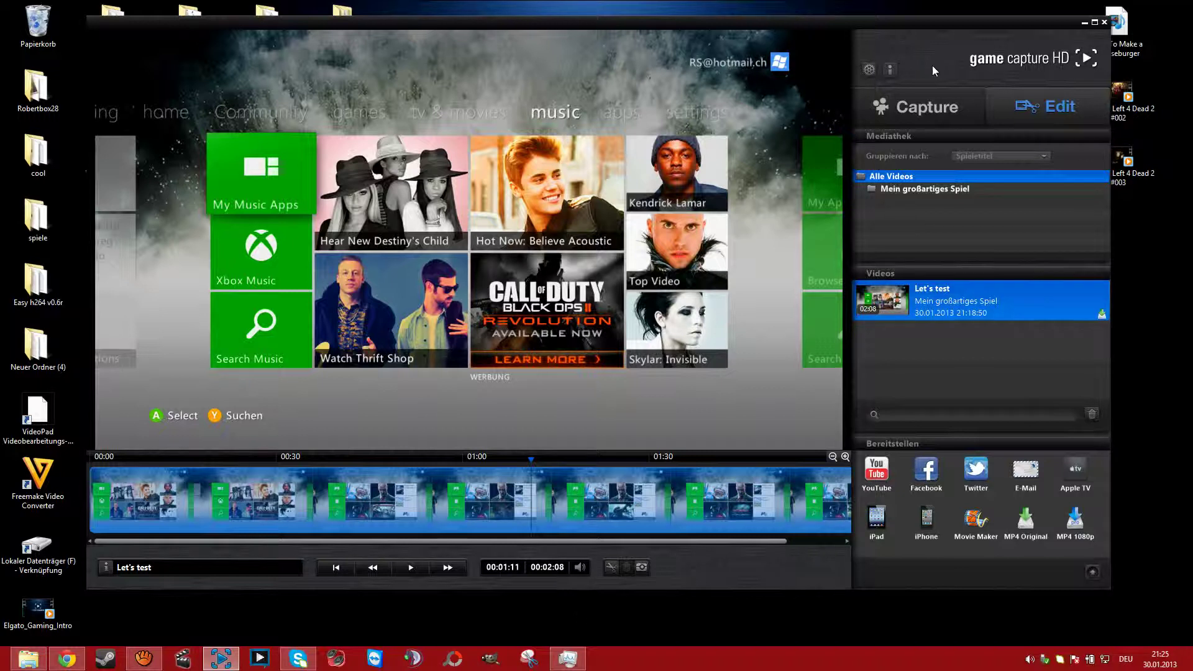
left_click_drag(804, 25, 810, 320)
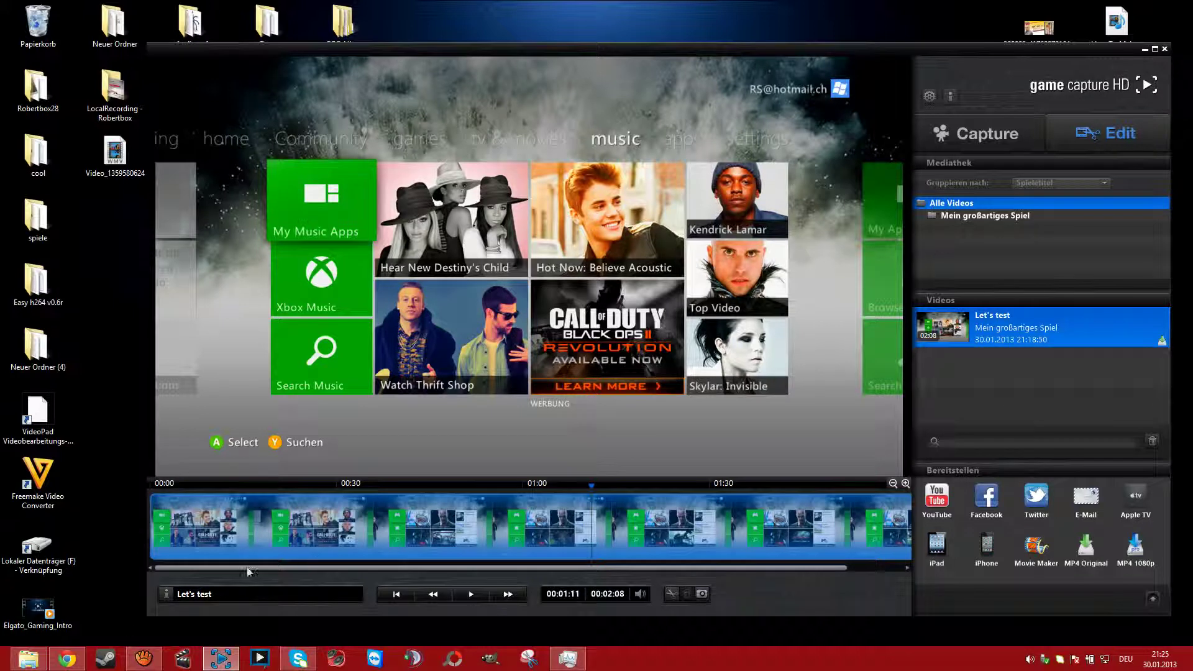
Open drive F:, point out the newest exported Let's test MP4 video, and close the folder window
double_click(37, 547)
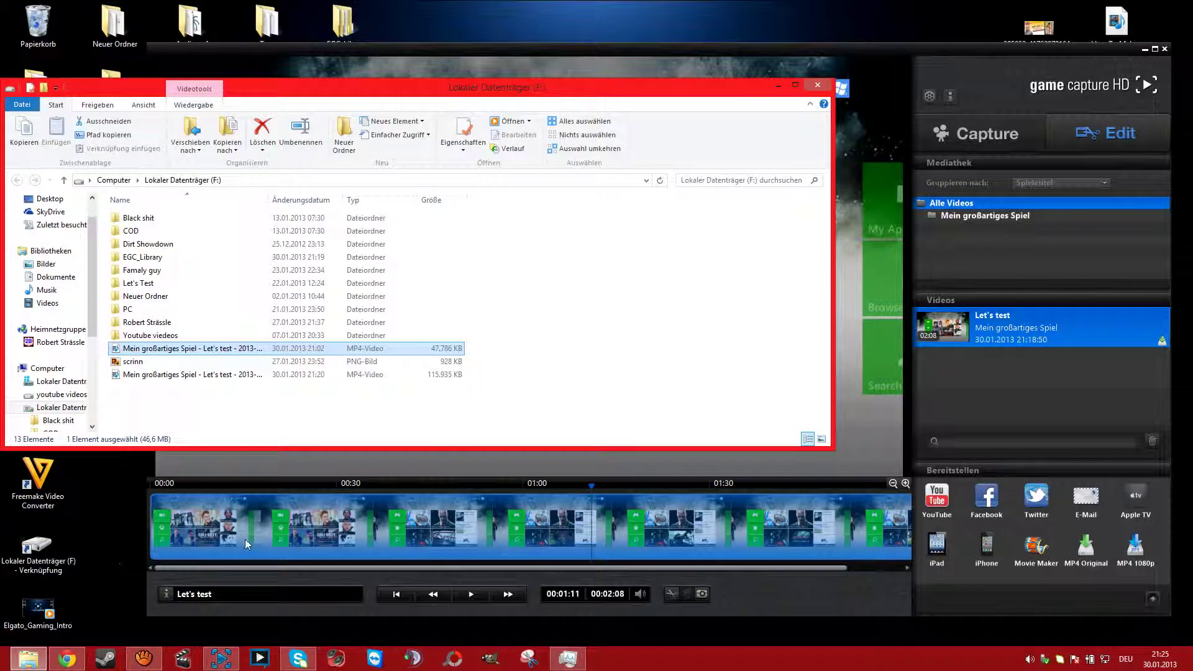
left_click(169, 376)
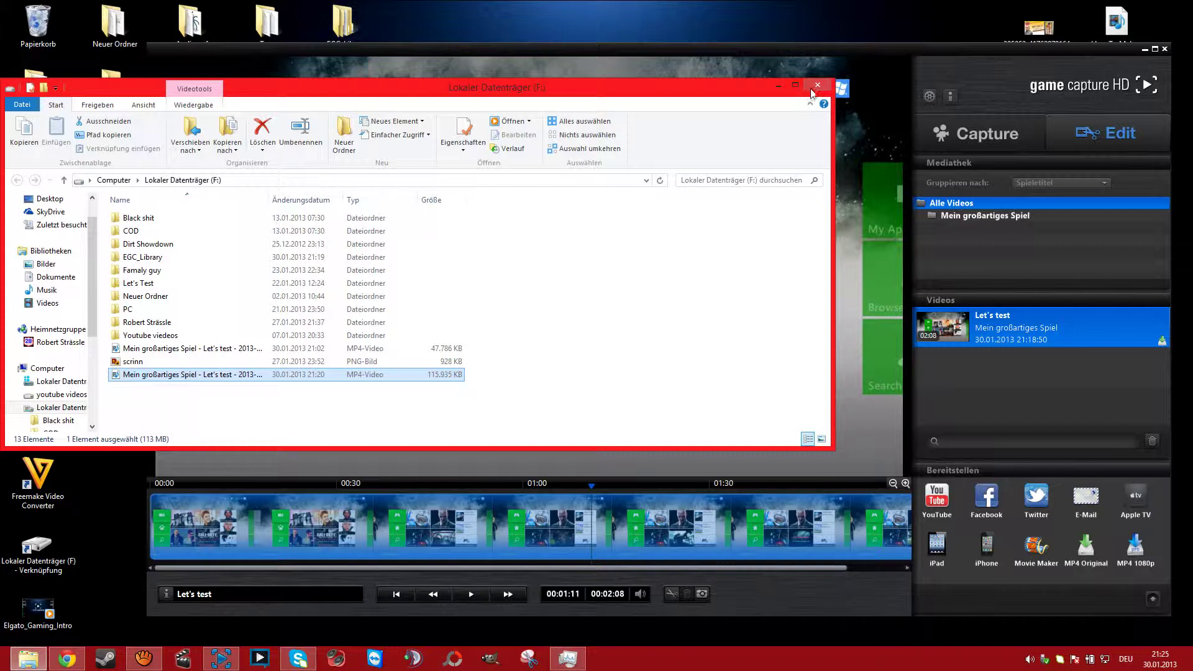
left_click(788, 107)
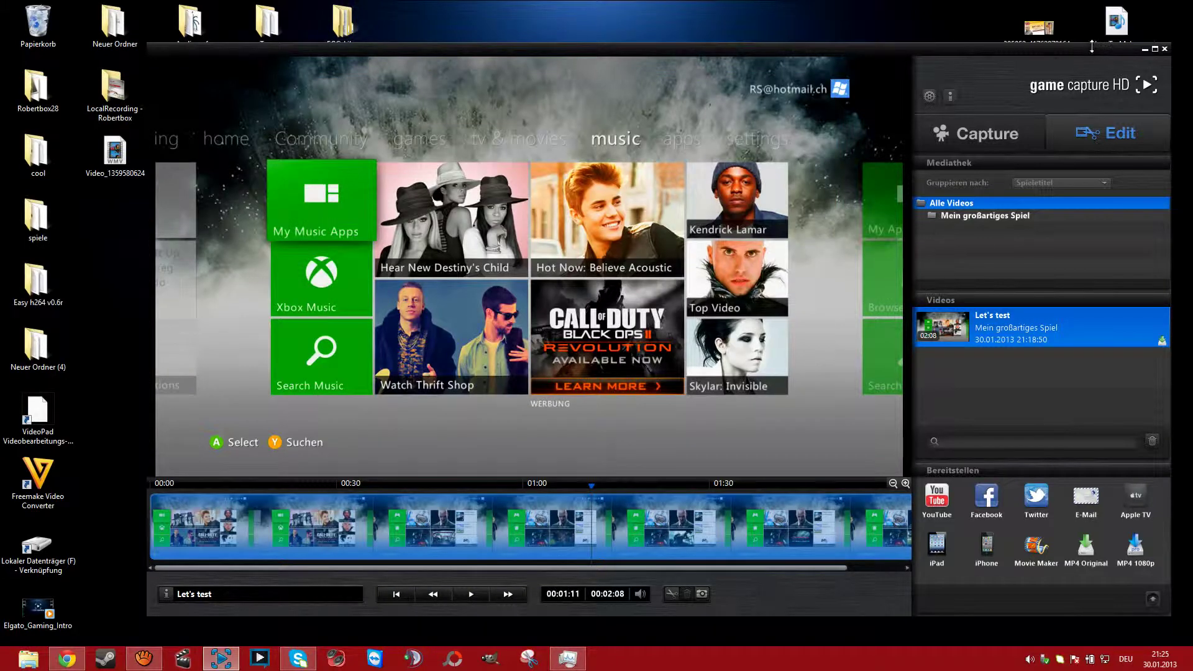
Export the Let's test video straight from the video list to the desktop, moving the window clear of the desktop first
left_click_drag(1089, 50, 666, 536)
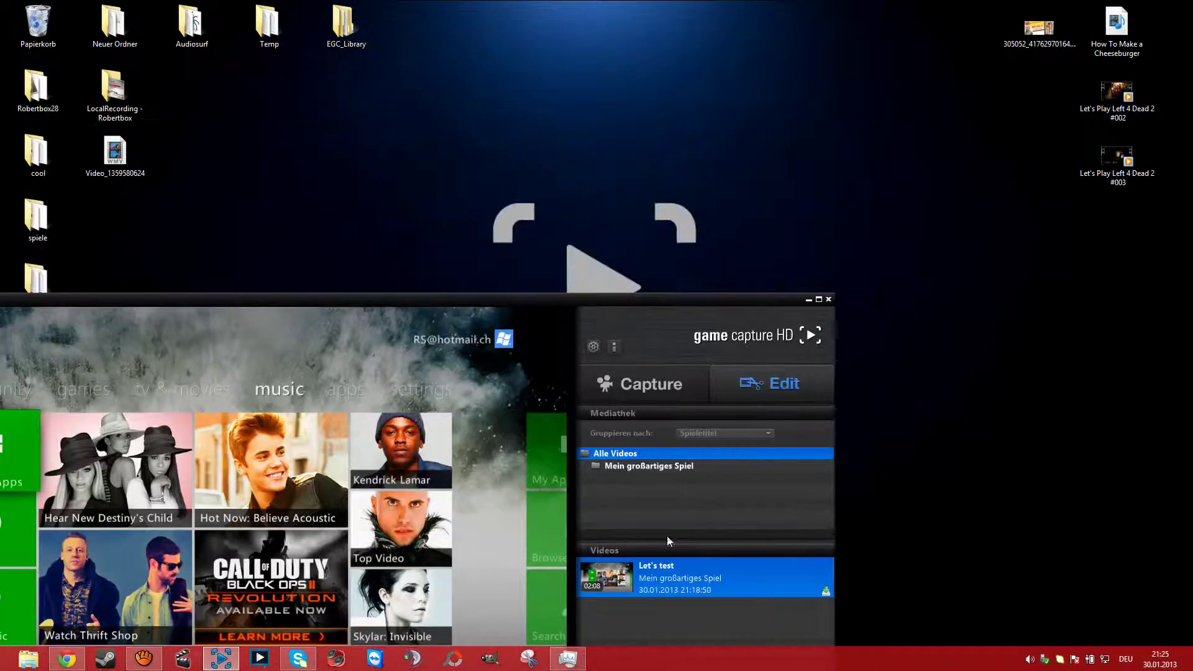
left_click_drag(680, 578, 1034, 218)
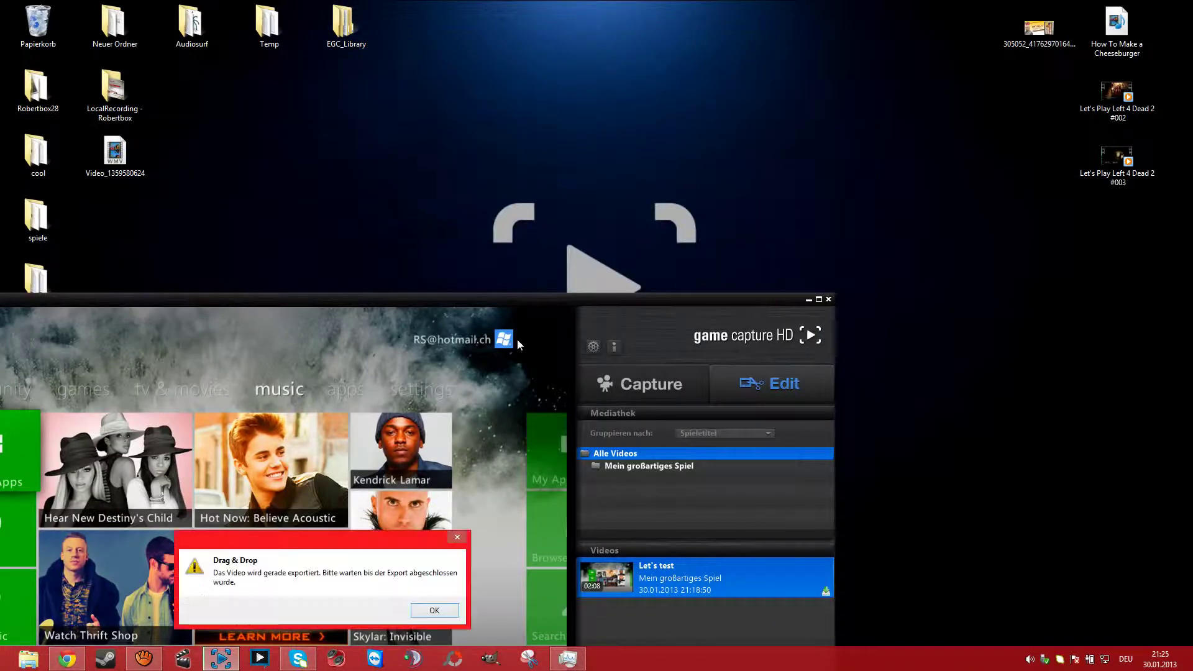
left_click(435, 610)
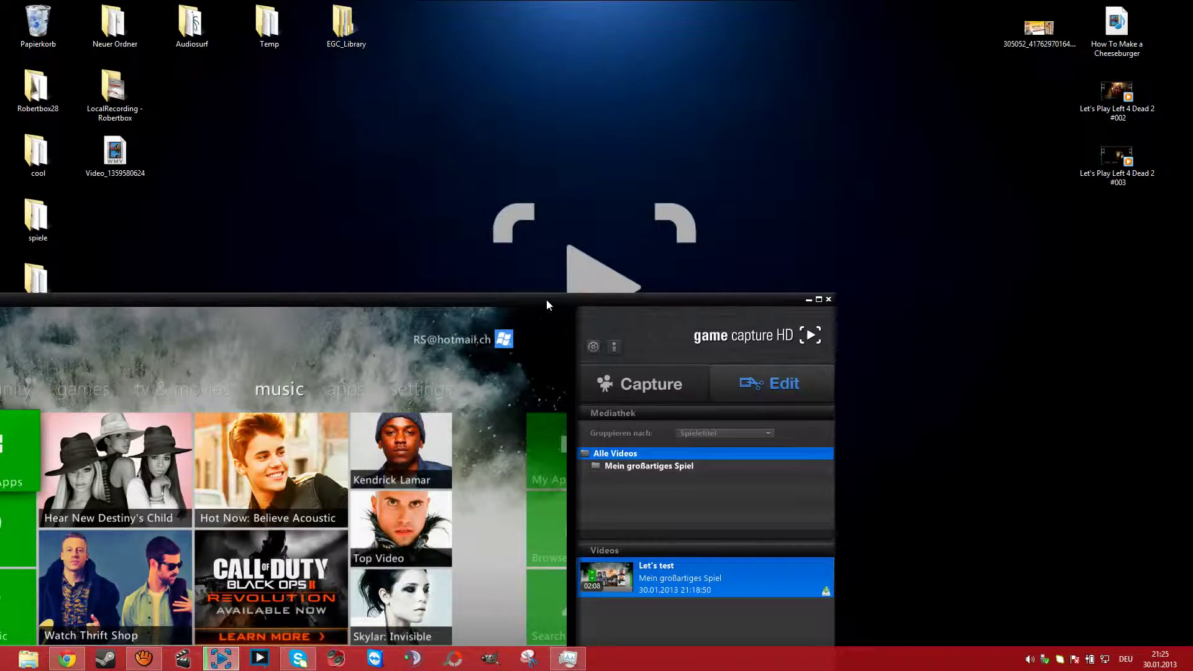
left_click_drag(546, 299, 946, 62)
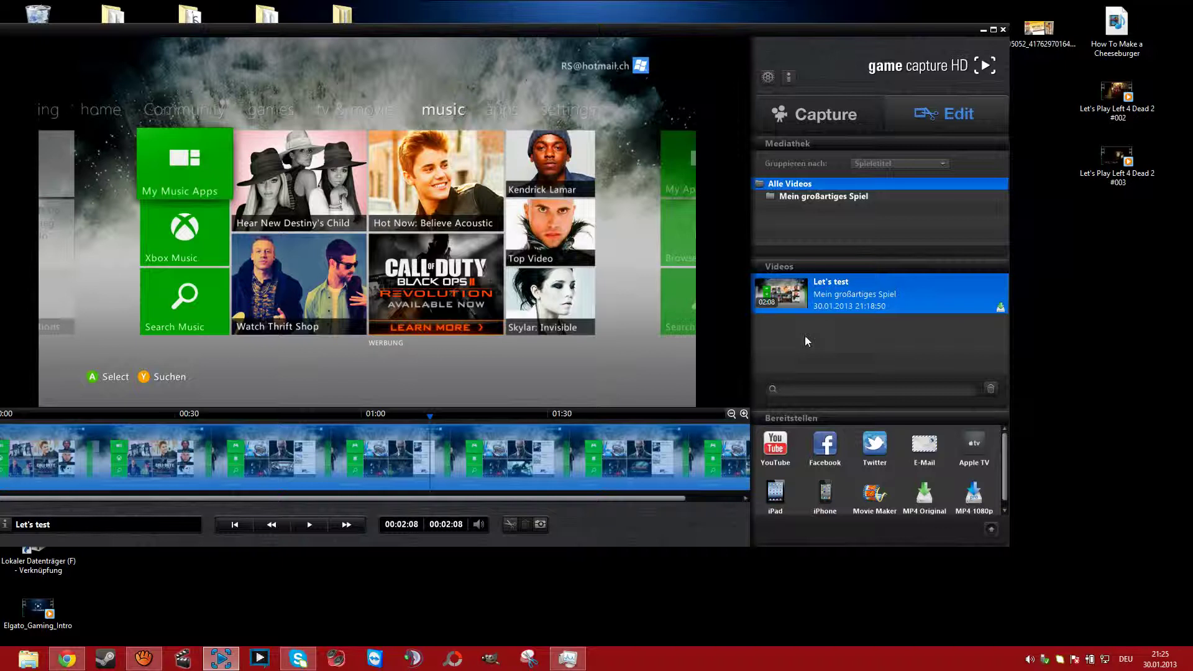
Delete the exported Let's test MP4 video from the desktop and confirm moving it to the recycle bin
left_click(1148, 379)
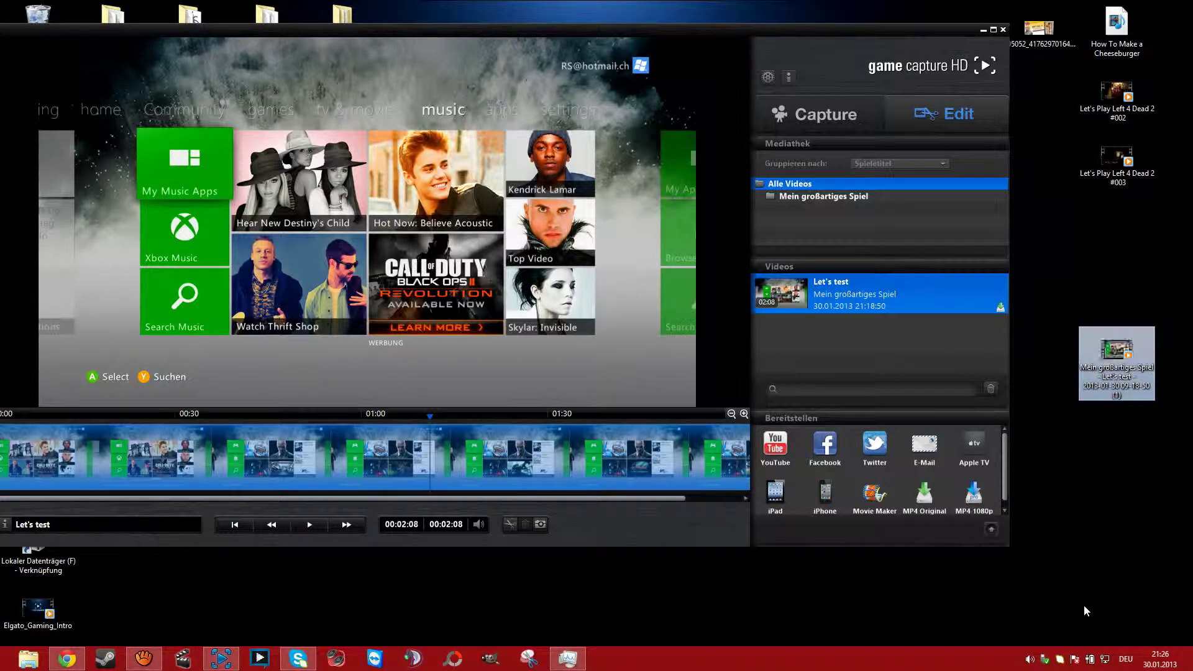
right_click(1117, 380)
left_click(917, 341)
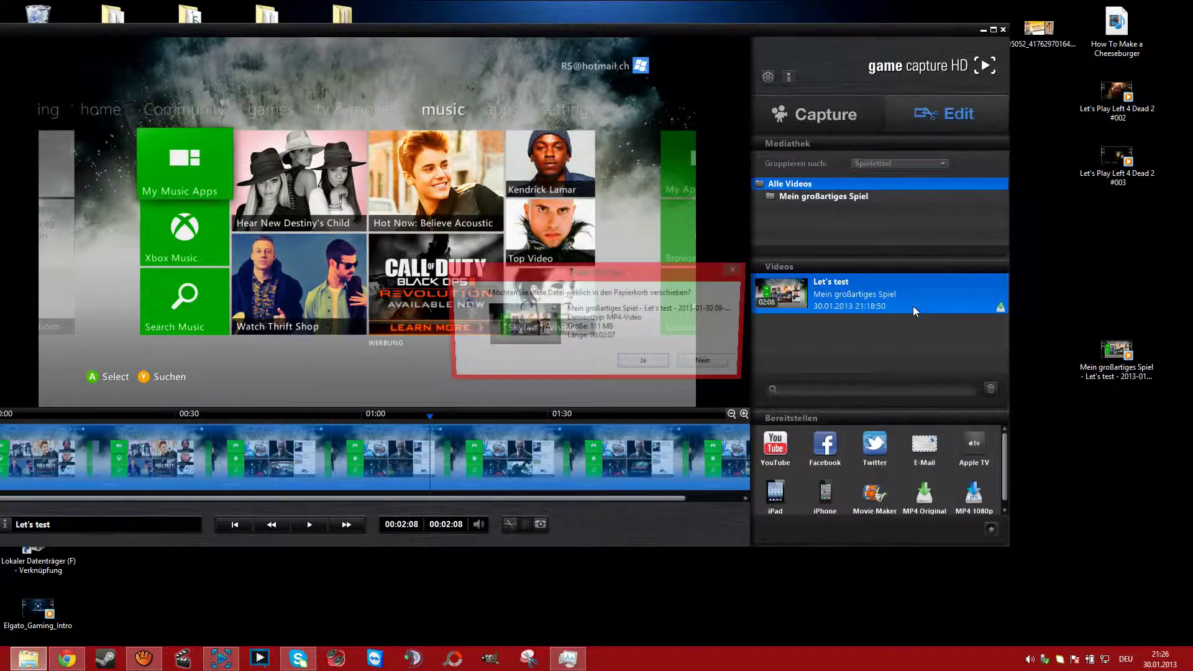
left_click(654, 364)
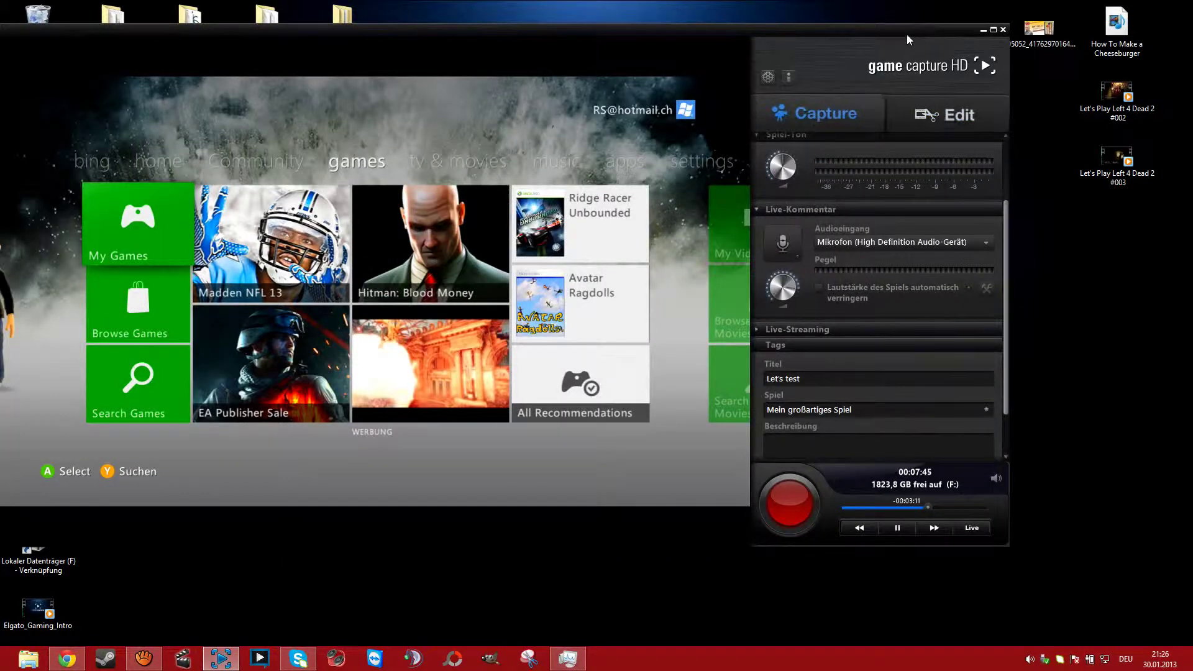
Reposition the Game Capture HD window, trace the flashback timeline from start to end, and return the playback to live
left_click_drag(910, 39, 1001, 56)
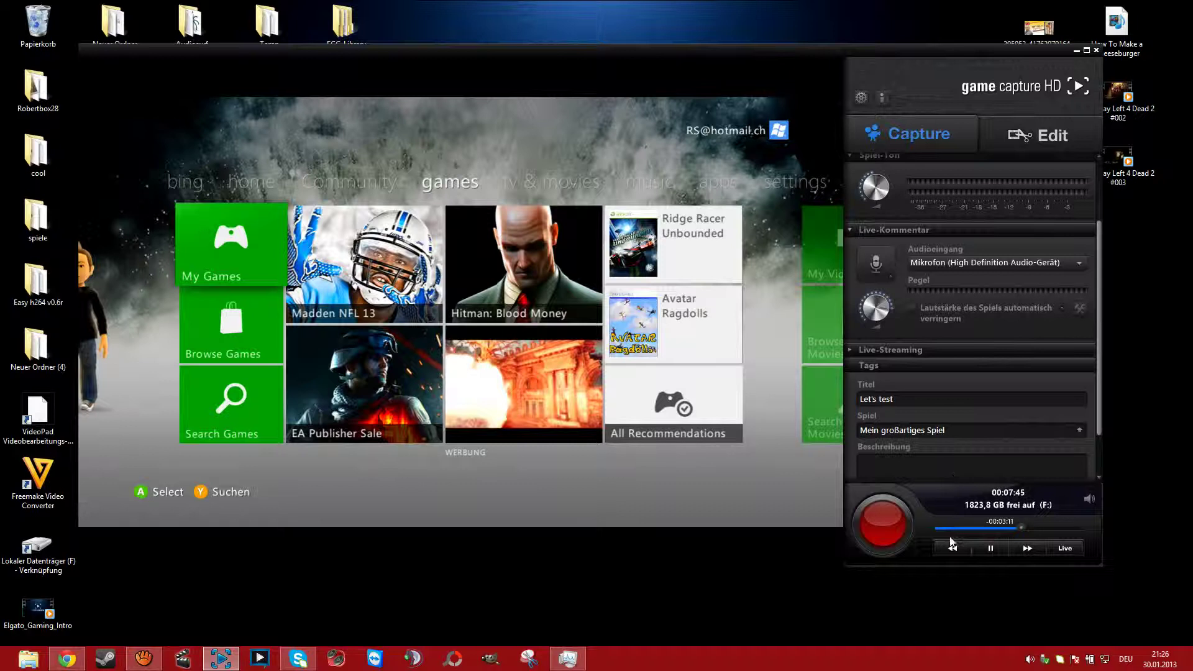
left_click(1066, 549)
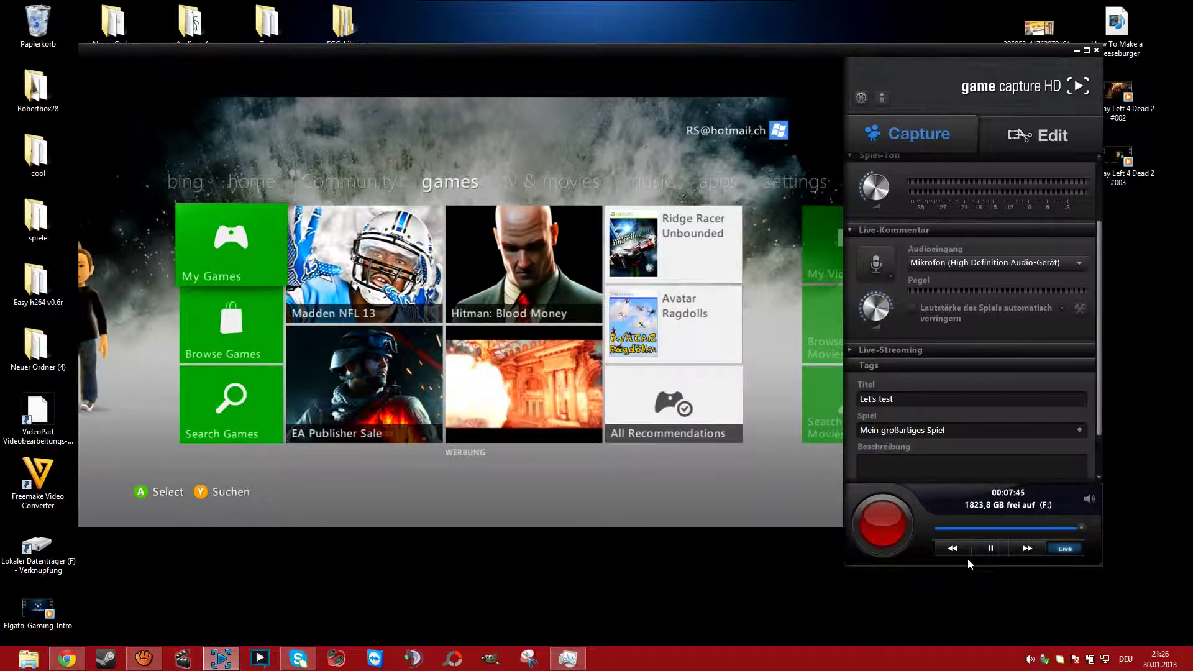
left_click(949, 529)
left_click_drag(951, 536, 1070, 535)
left_click(1072, 550)
Turn on live commentary, try Mikrofon (Screaming Bee Audio) as audio input, and switch back to Mikrofon (High Definition Audio-Gerät)
scroll(979, 423, "up", 2)
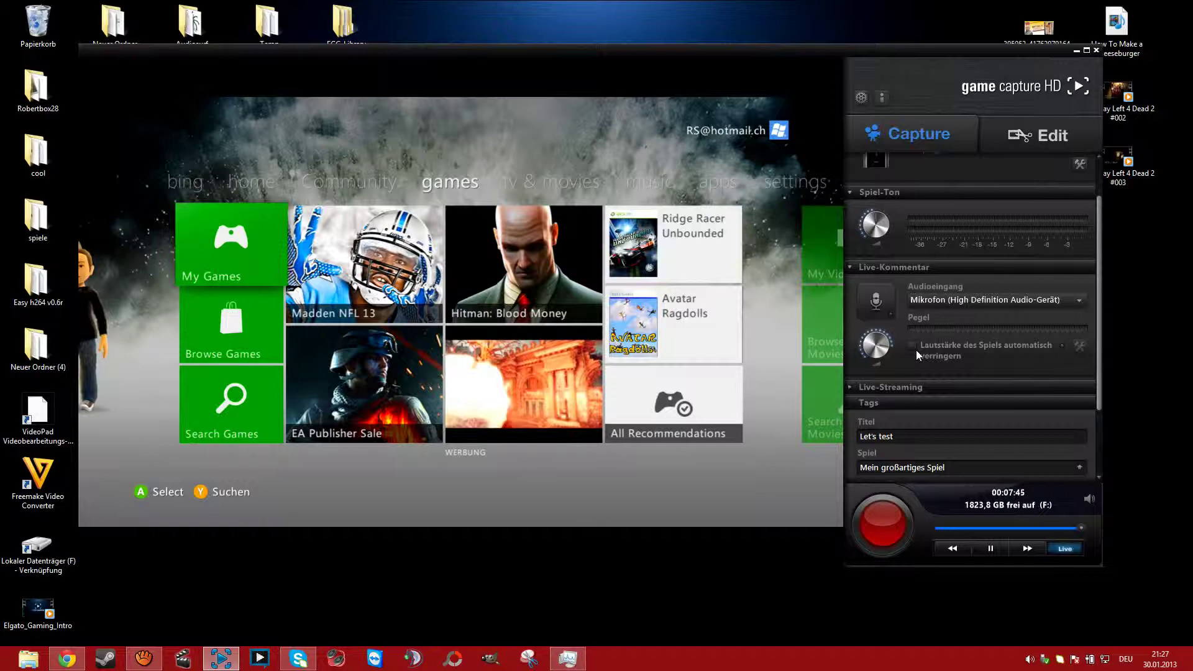
left_click(923, 354)
left_click(929, 300)
left_click(943, 334)
left_click(966, 302)
left_click(971, 348)
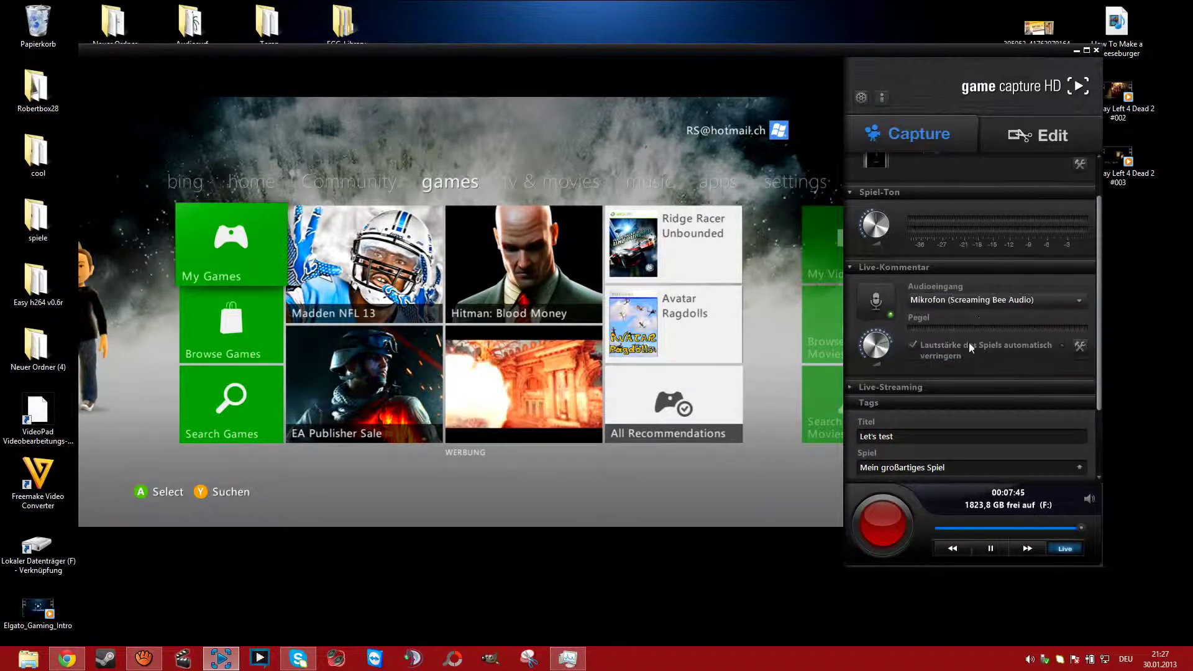
left_click(966, 301)
left_click(970, 335)
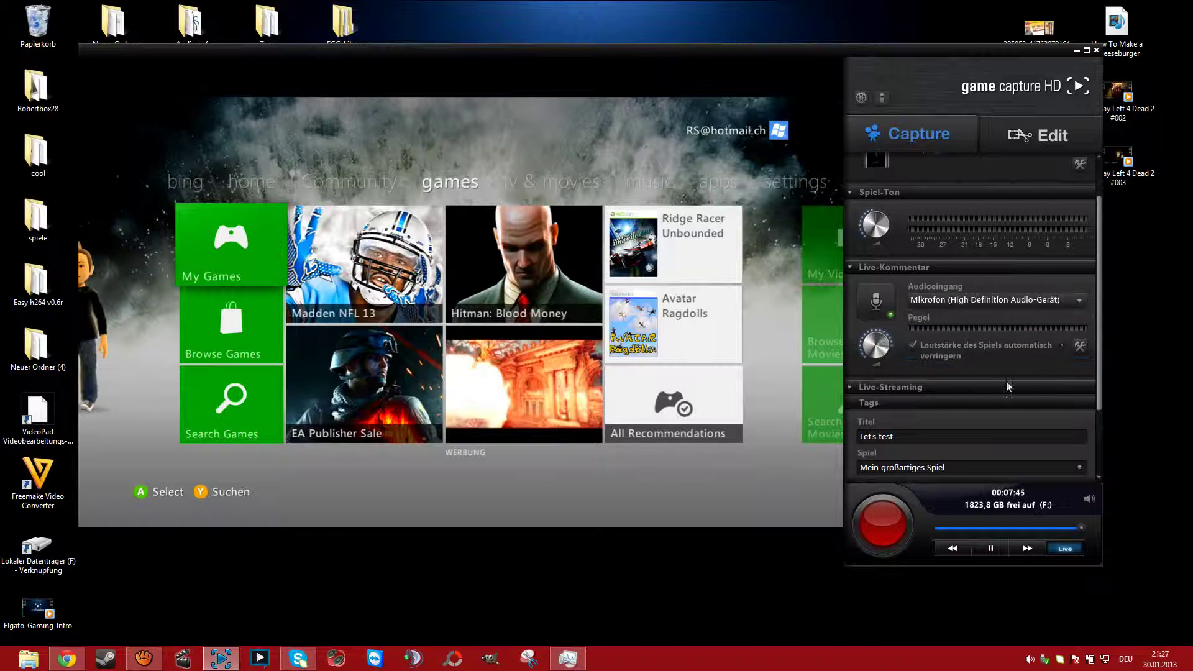
Inspect the threshold and attenuation settings of the automatic game volume reduction, close them, and turn live commentary off
left_click(1081, 347)
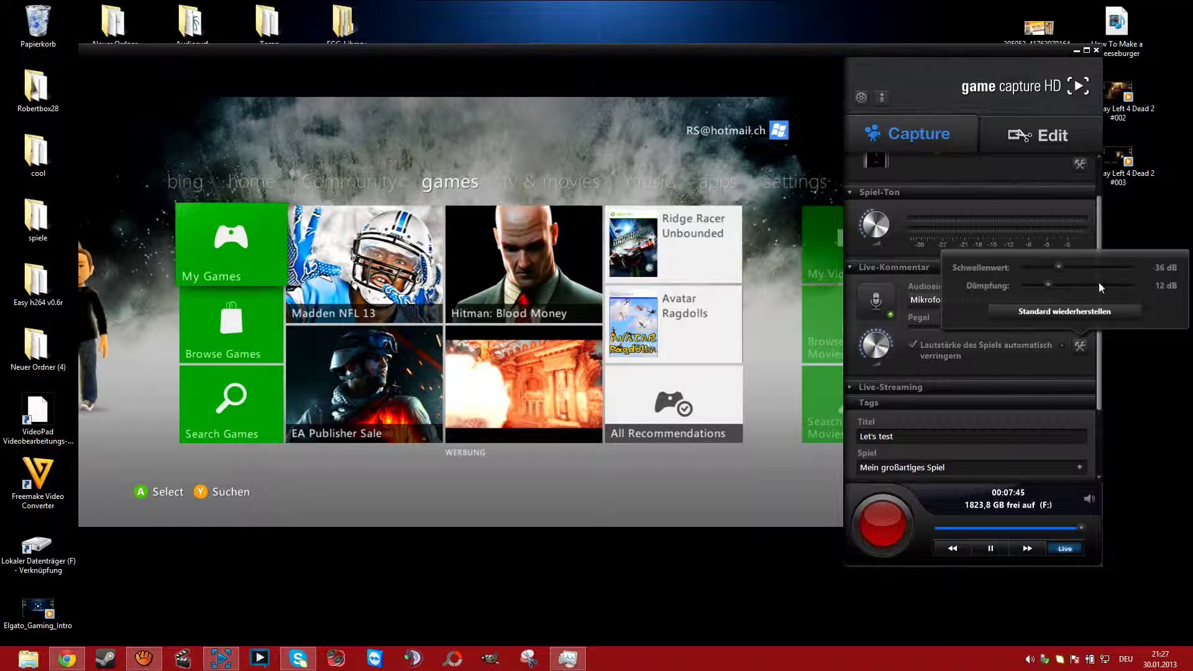
left_click(985, 371)
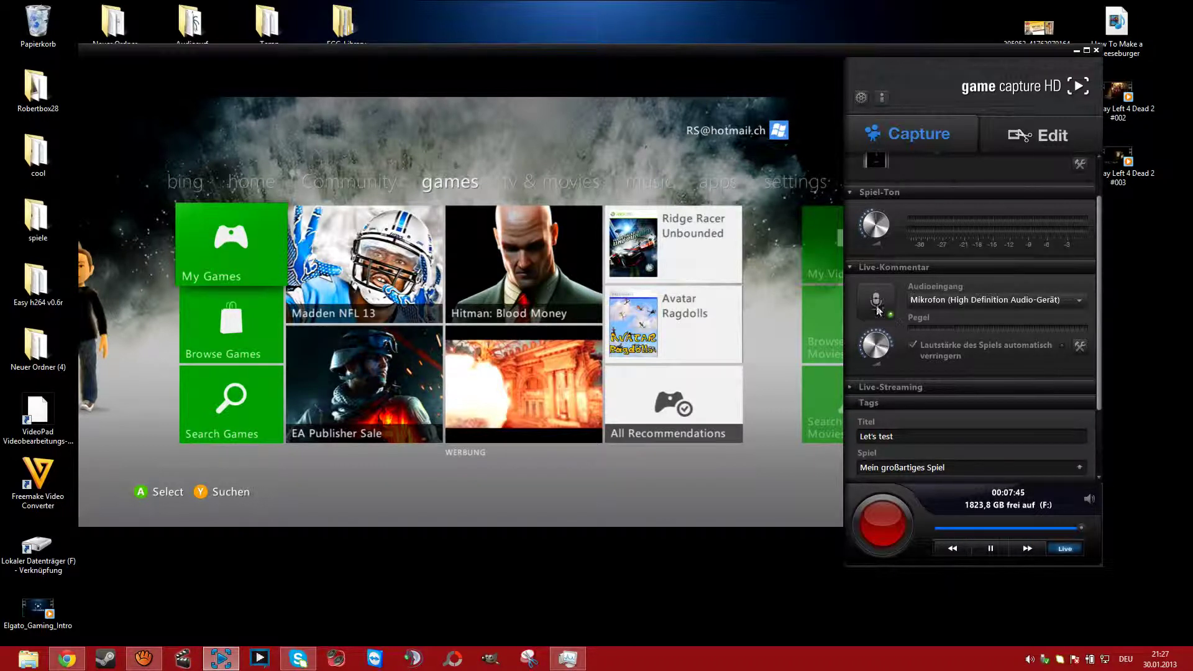
scroll(878, 305, "up", 2)
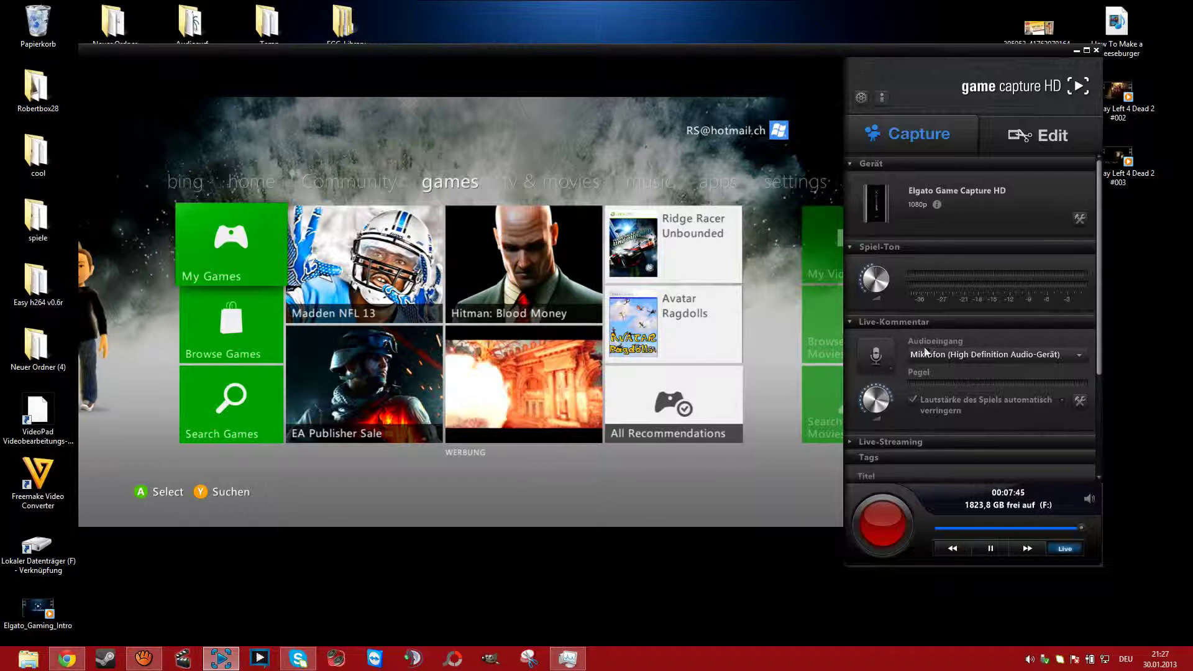
left_click(946, 409)
Look over the help and information entries and the general recording, sharing and update settings, and cancel the settings dialog
left_click(882, 97)
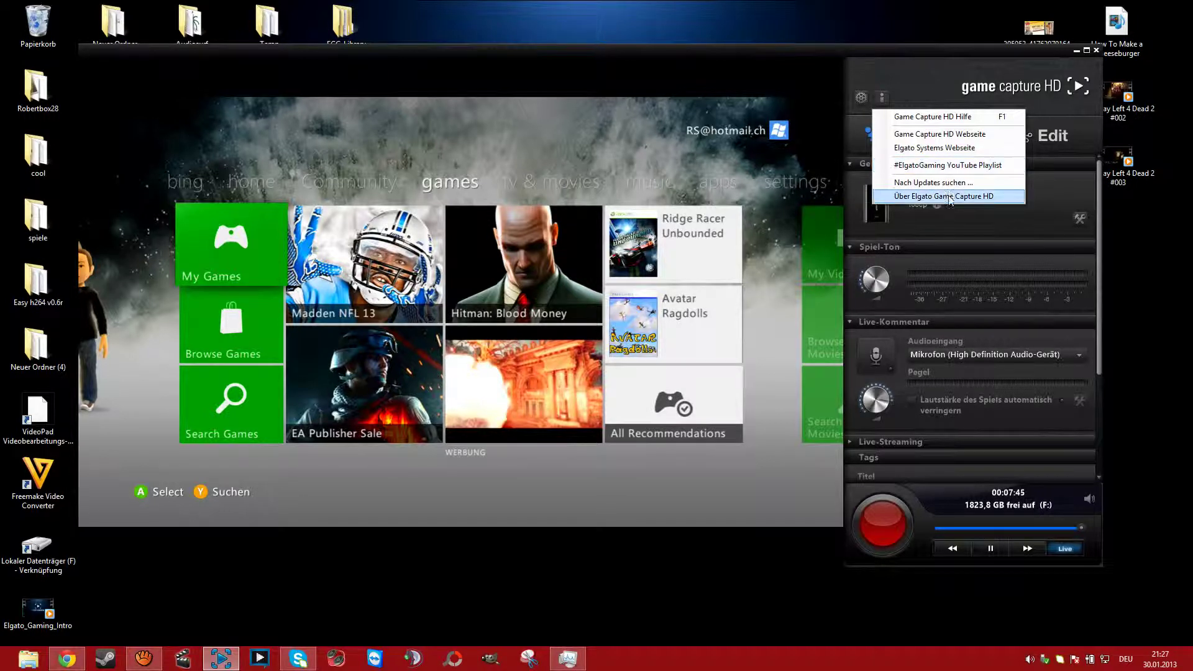
left_click(813, 152)
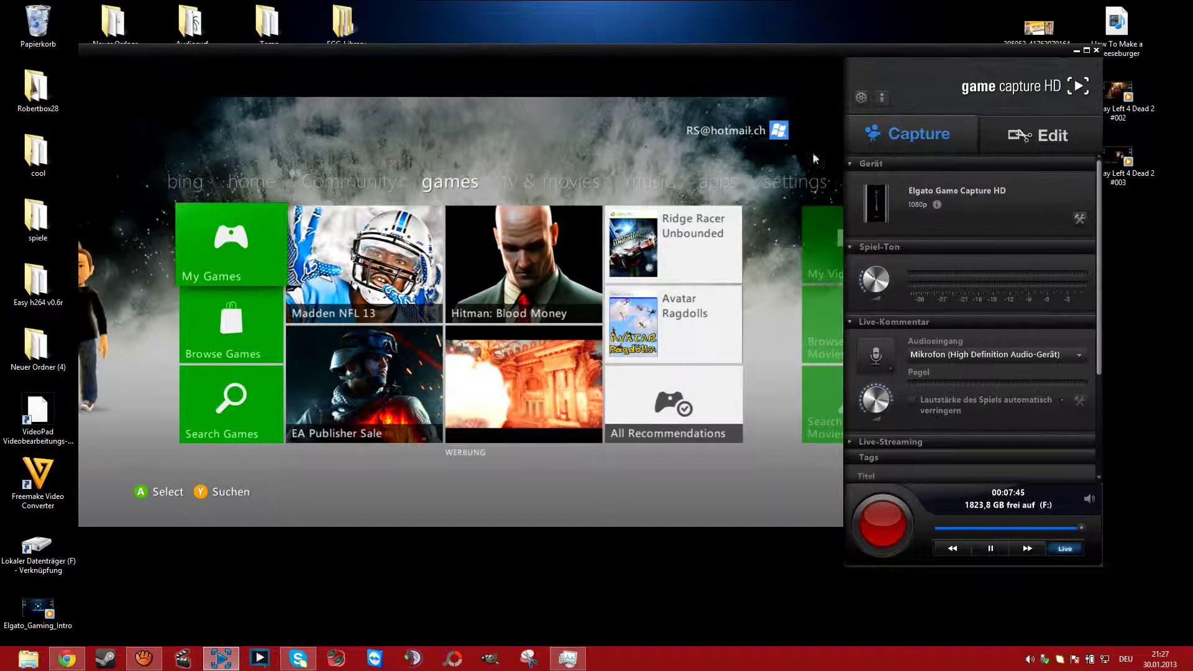
left_click(857, 100)
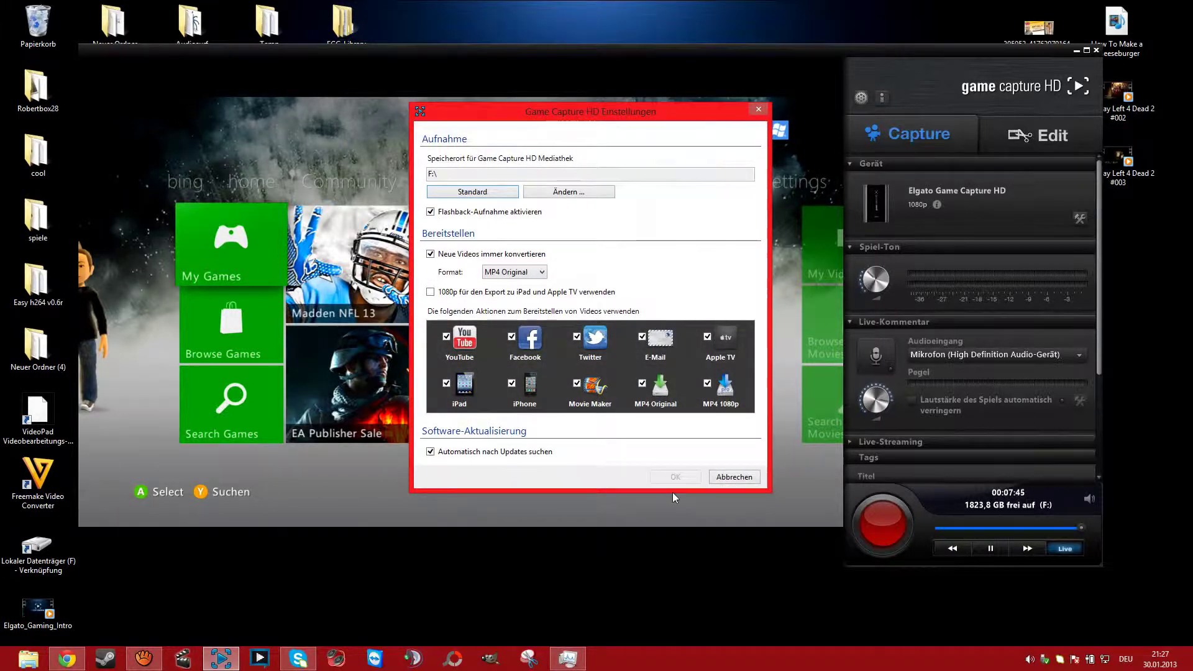
left_click(733, 477)
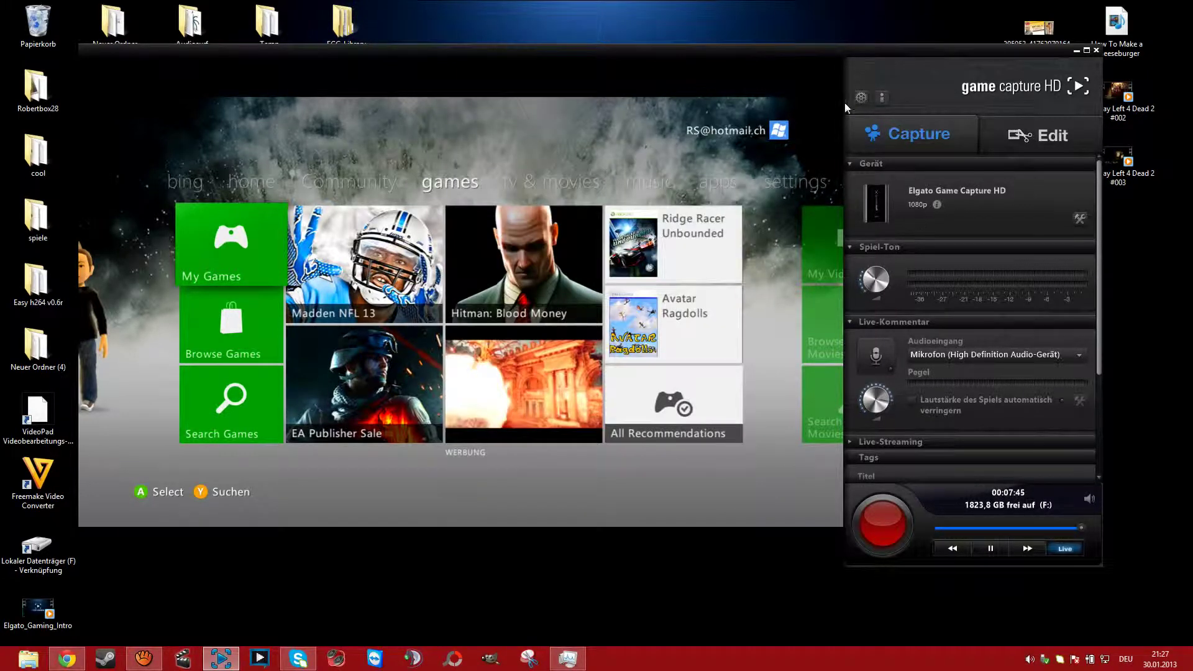
Check the program version in the Über Elgato Game Capture HD window and close it
left_click(882, 97)
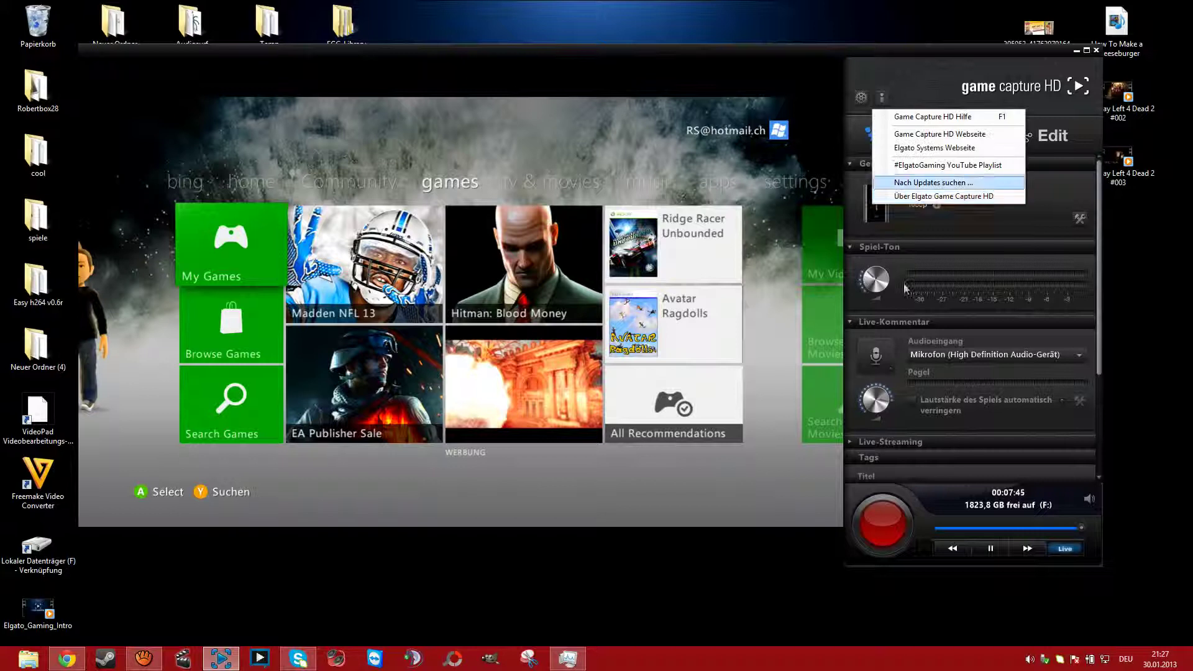
left_click(927, 202)
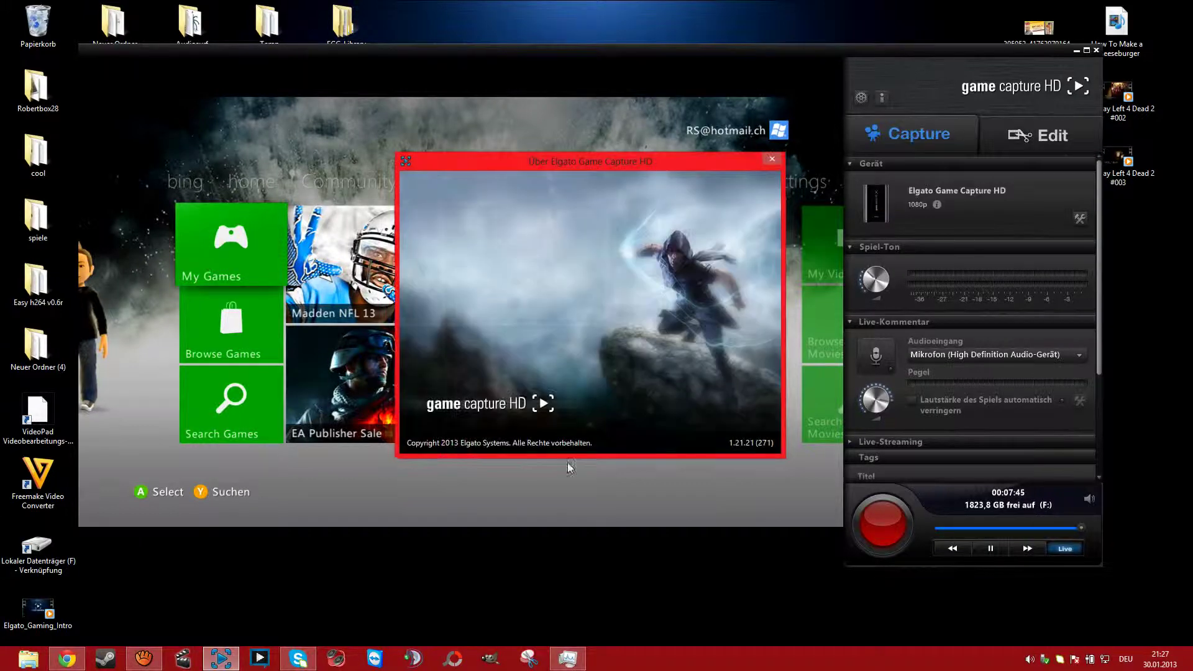
left_click(774, 159)
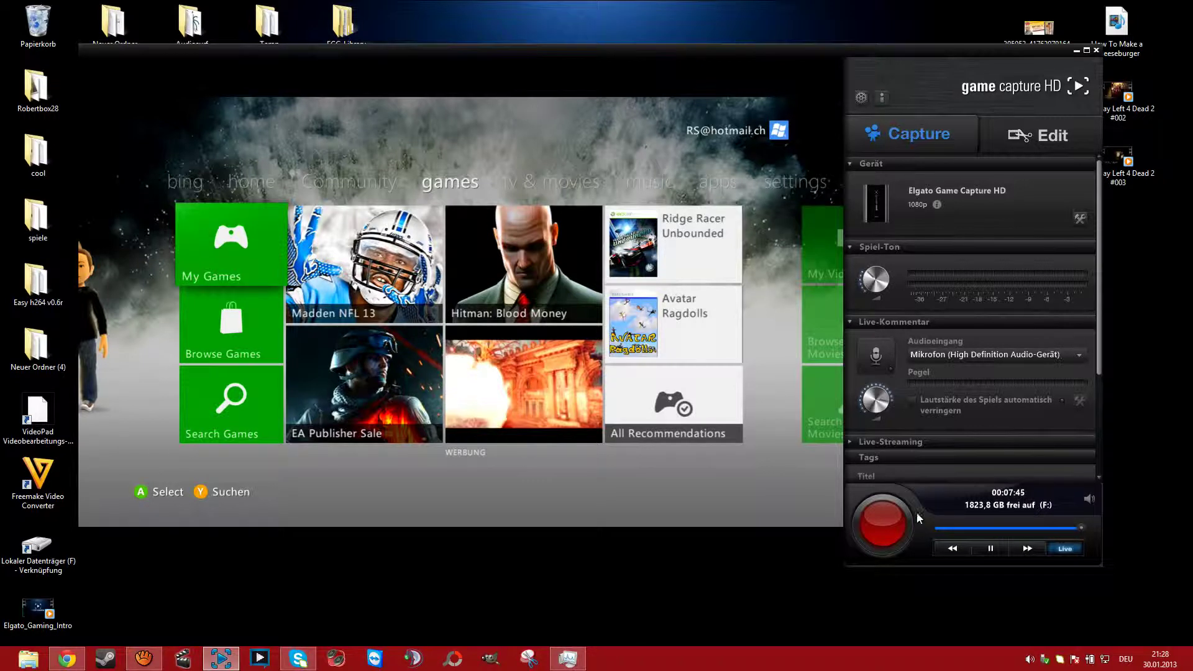
Expand the Live-Streaming section and choose 720p as the maximum streaming resolution
scroll(990, 327, "down", 3)
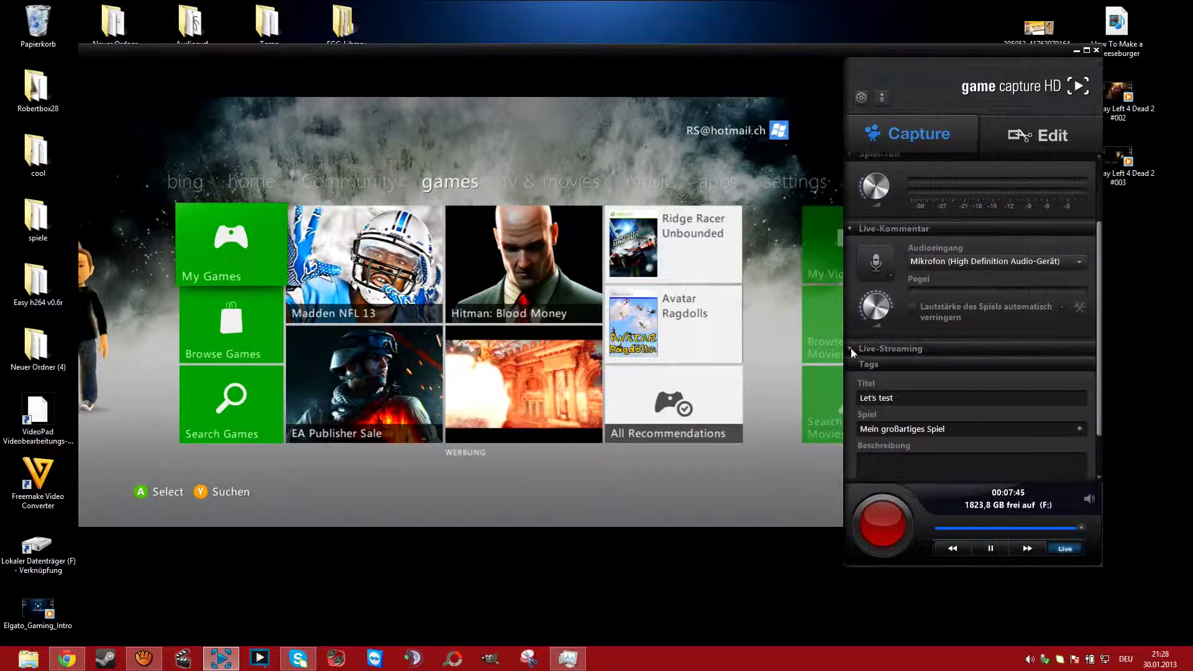
left_click(856, 348)
scroll(856, 349, "down", 2)
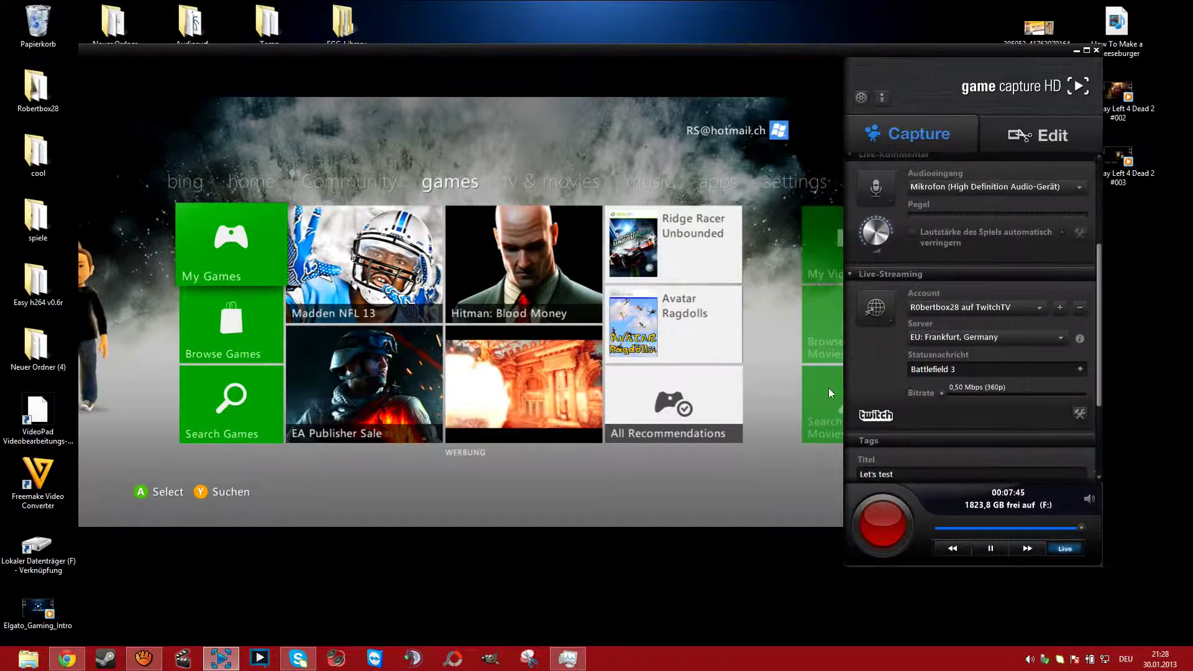
left_click(1081, 414)
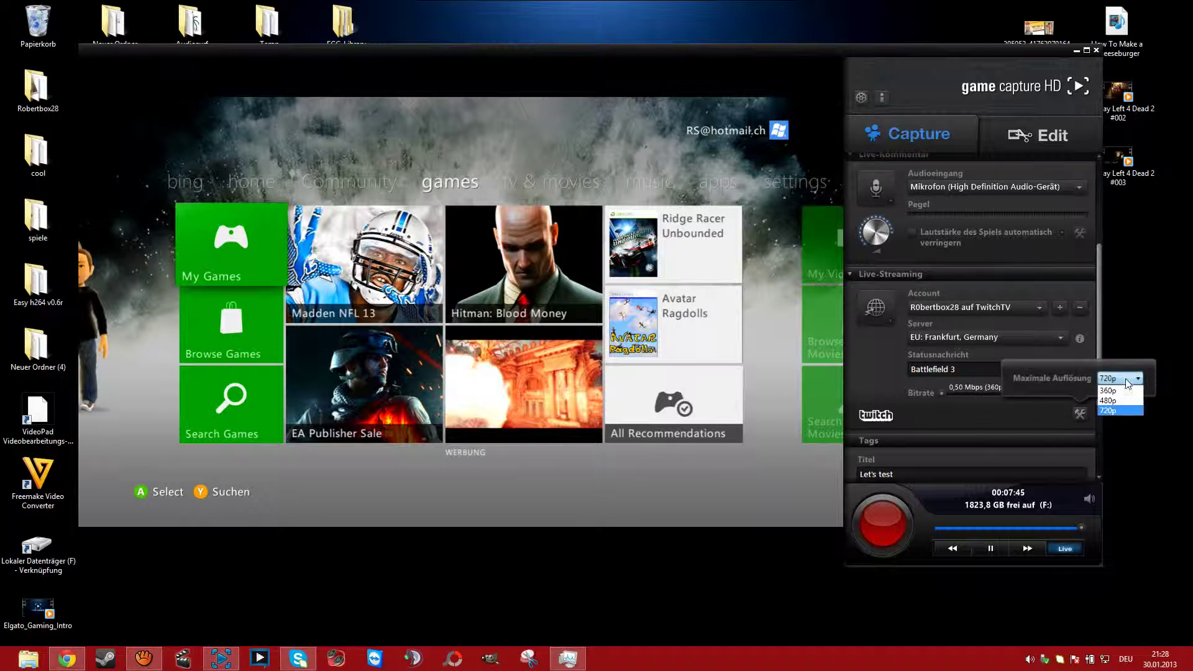
left_click(1116, 410)
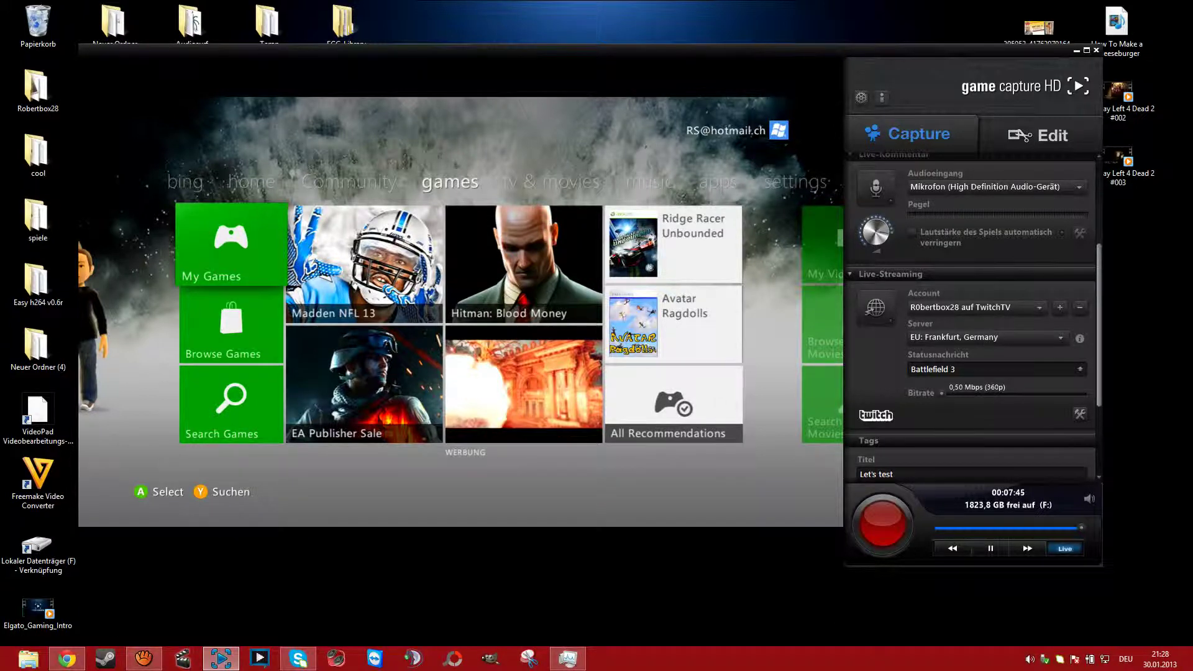
Switch to aTube Catcher to check the elapsed screen recording time and minimise its window
left_click(154, 658)
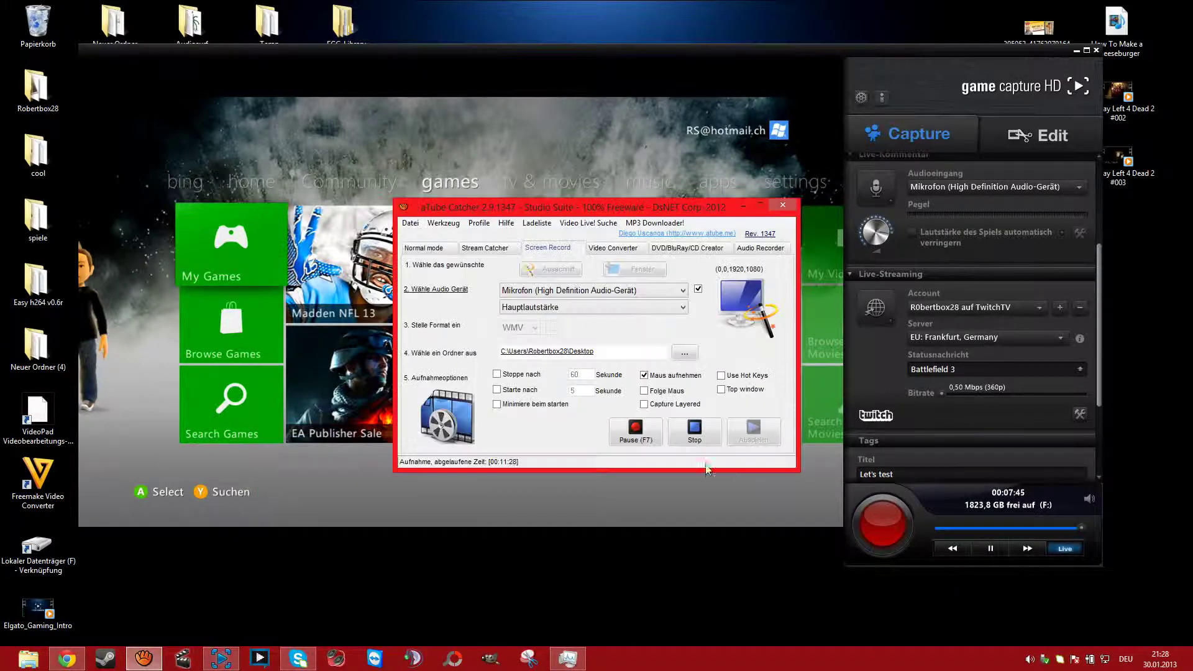
left_click(744, 207)
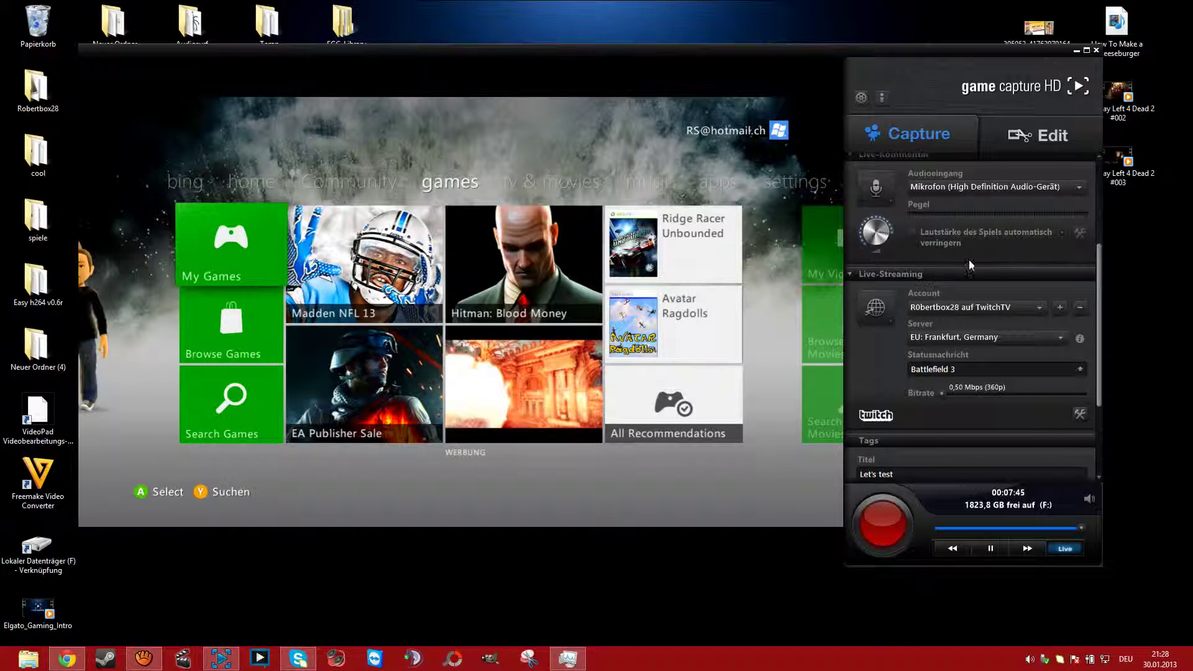
Review the audio and picture settings of the Elgato Game Capture HD device and cancel the dialog
left_click_drag(1103, 293, 1093, 197)
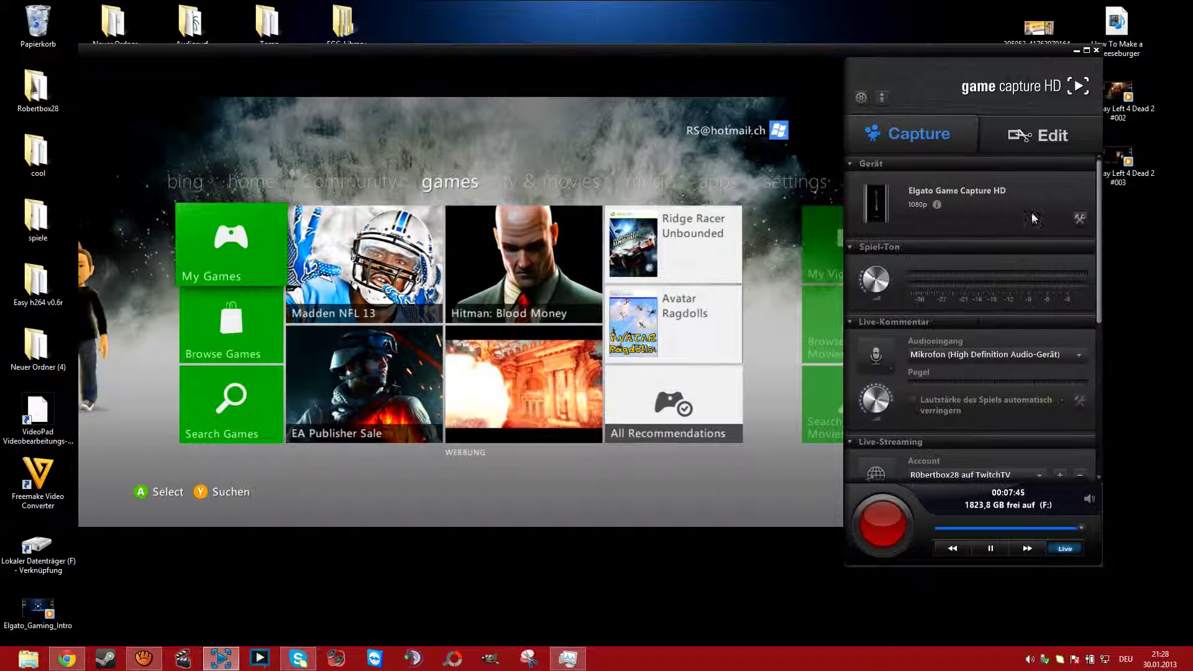
left_click(985, 256)
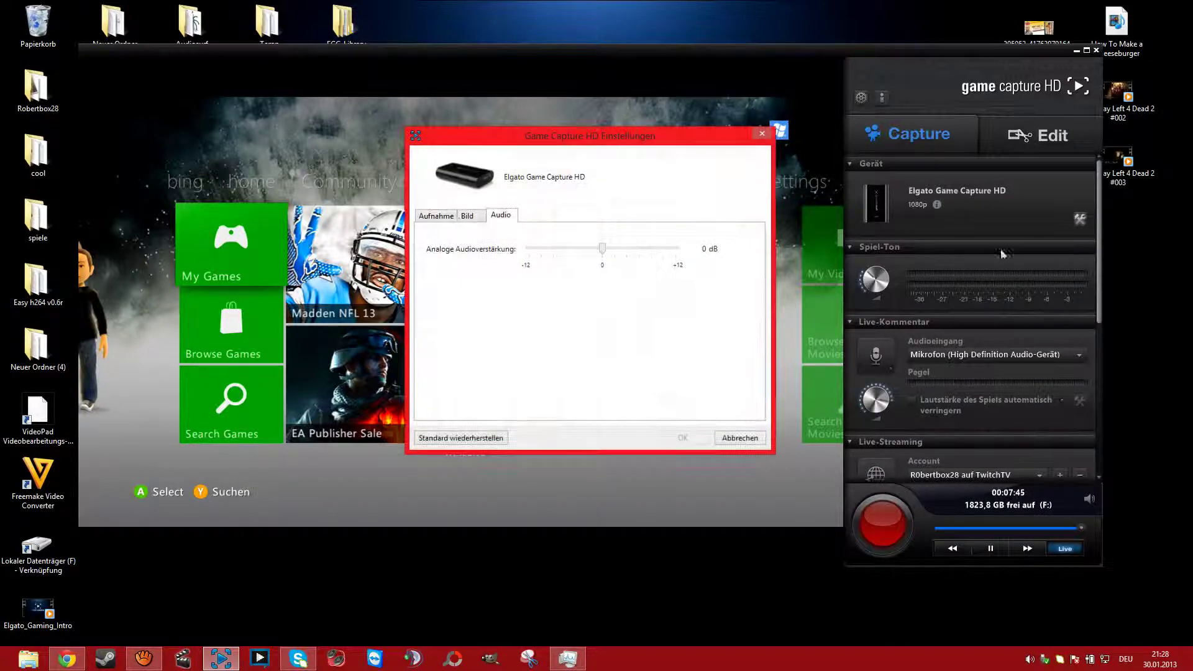
left_click(467, 215)
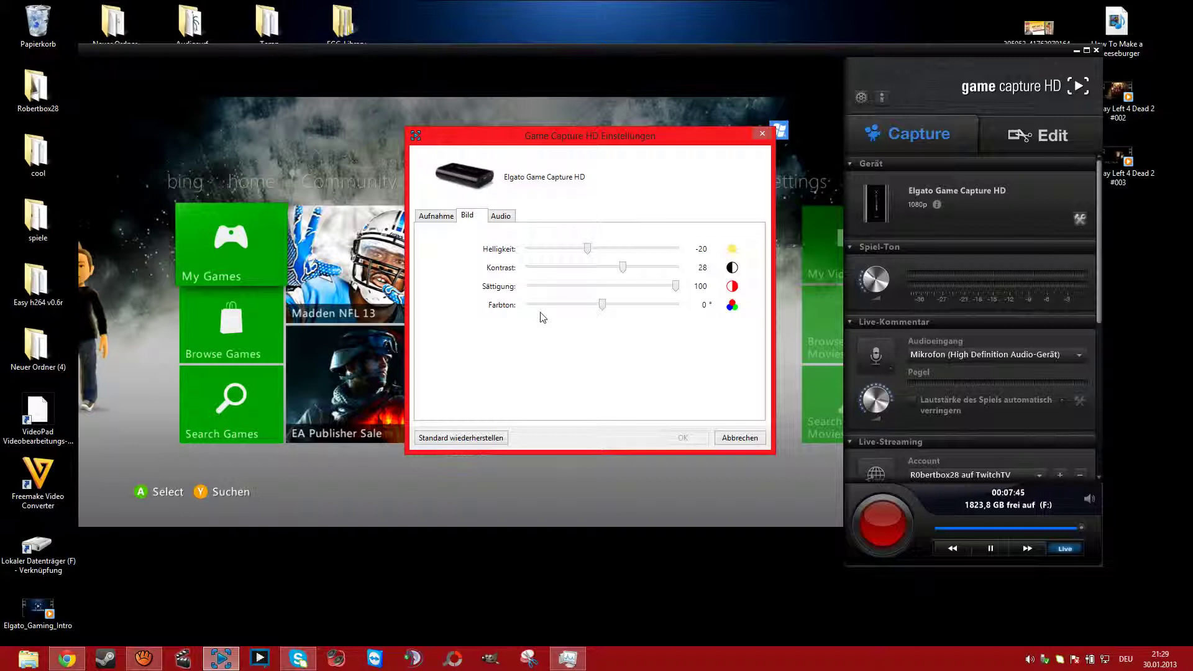
left_click(726, 439)
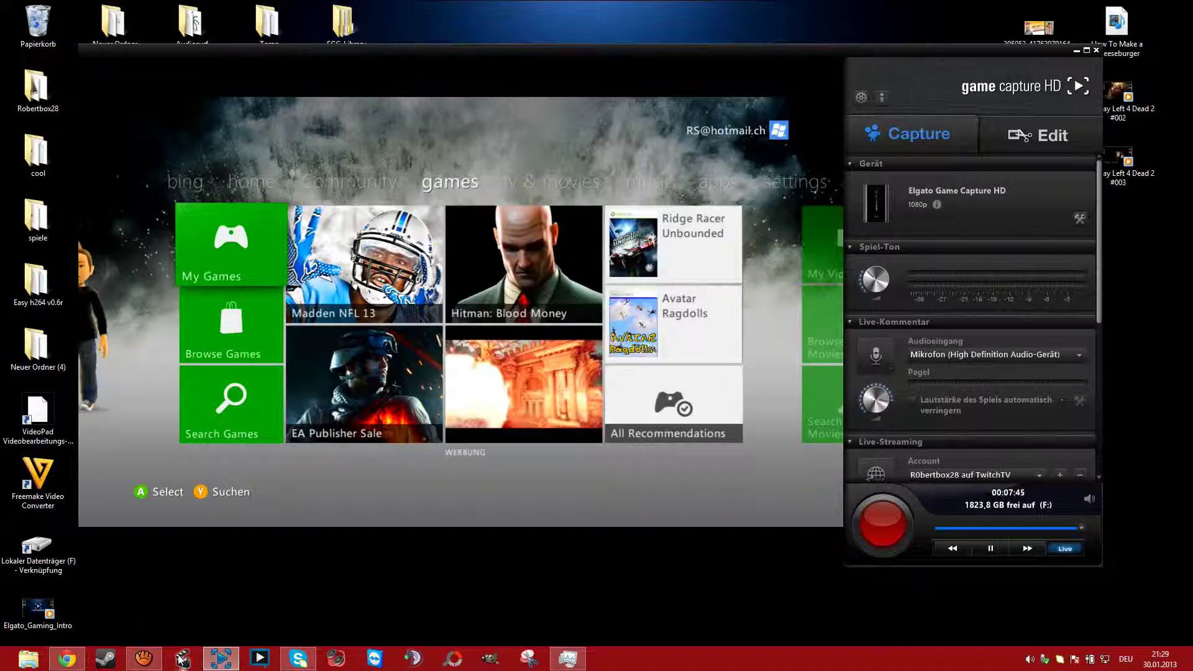